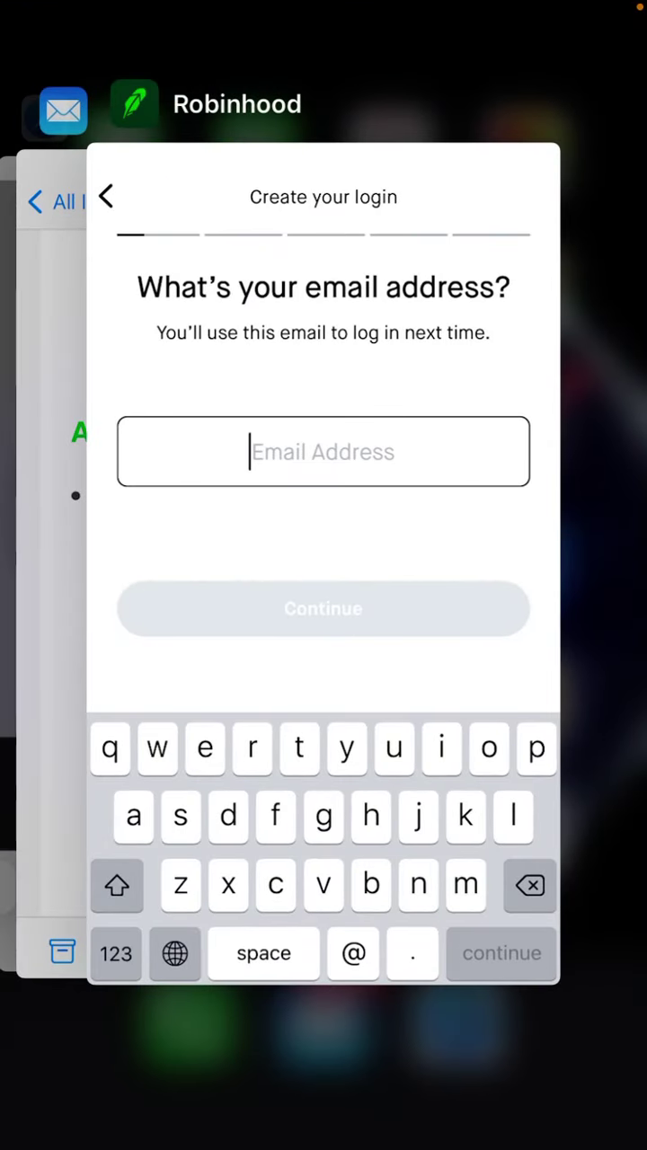
# Try signing up with the suggested email, then dismiss the Email Already in Use warning.
pyautogui.click(324, 540)
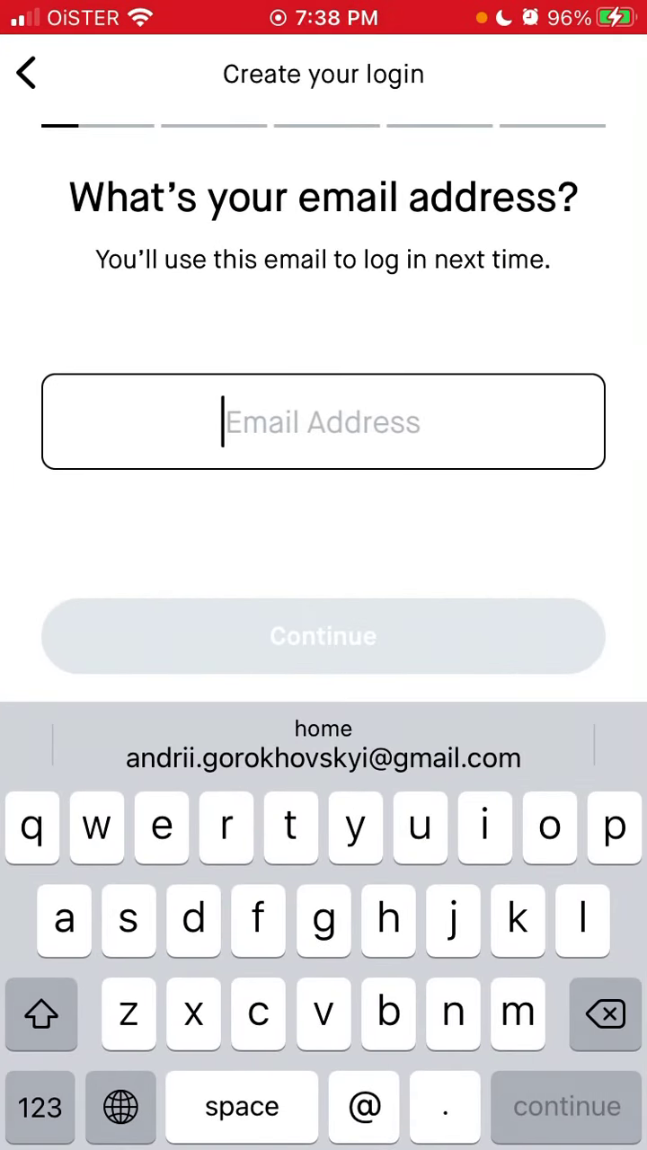
pyautogui.click(26, 73)
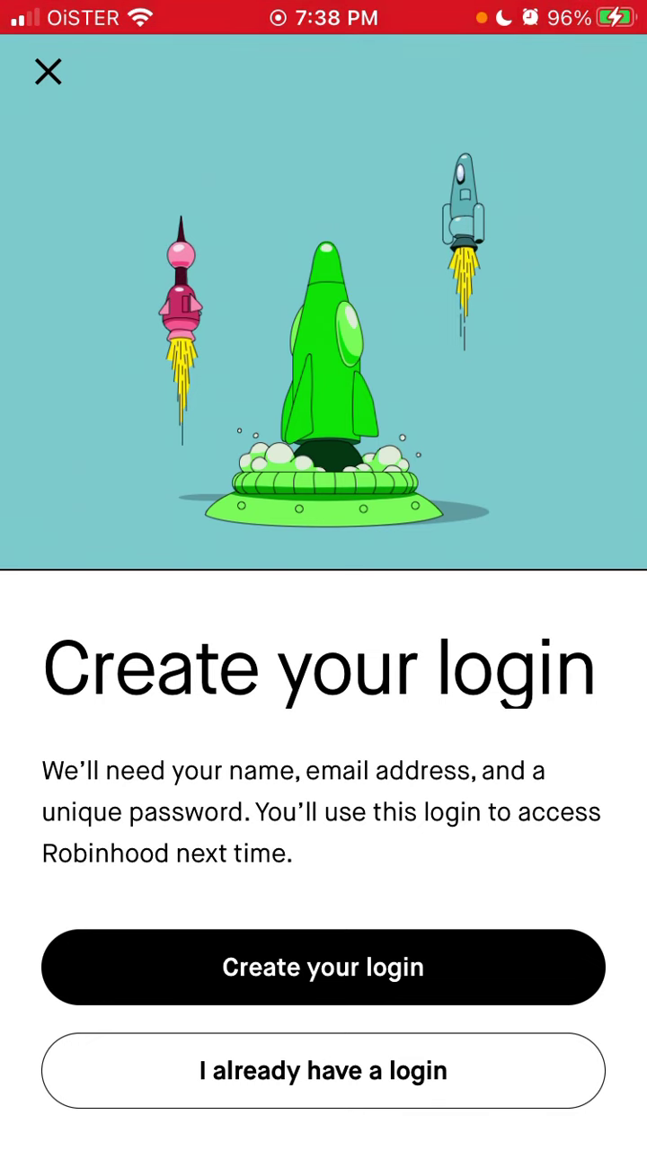
pyautogui.click(324, 967)
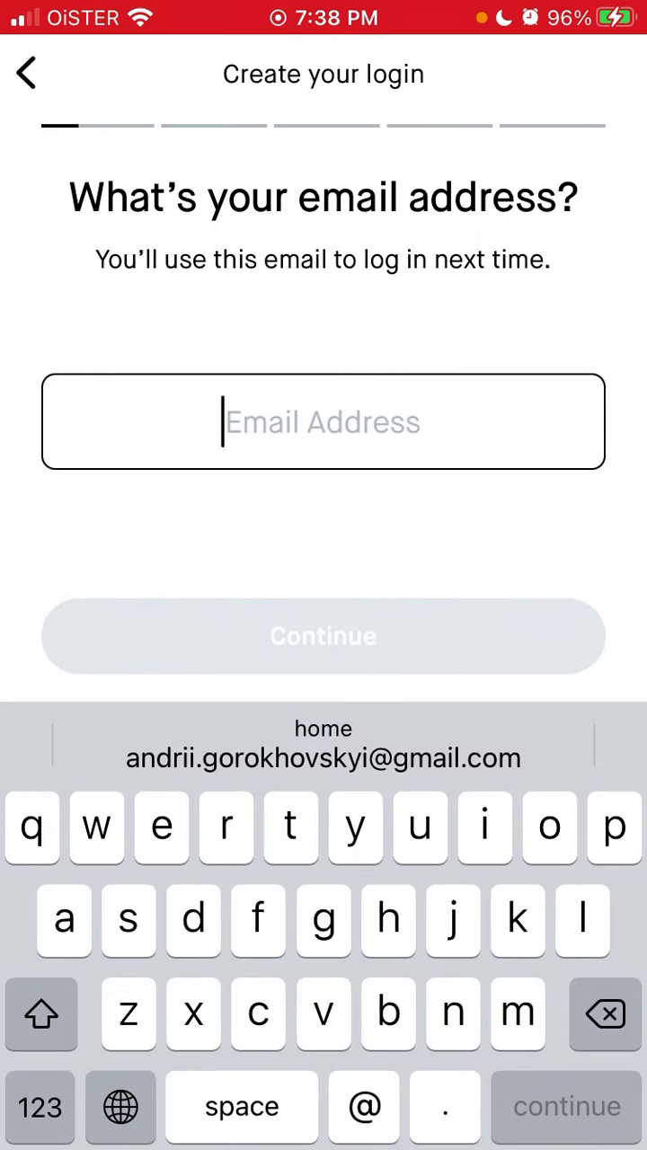
pyautogui.click(323, 746)
pyautogui.click(323, 671)
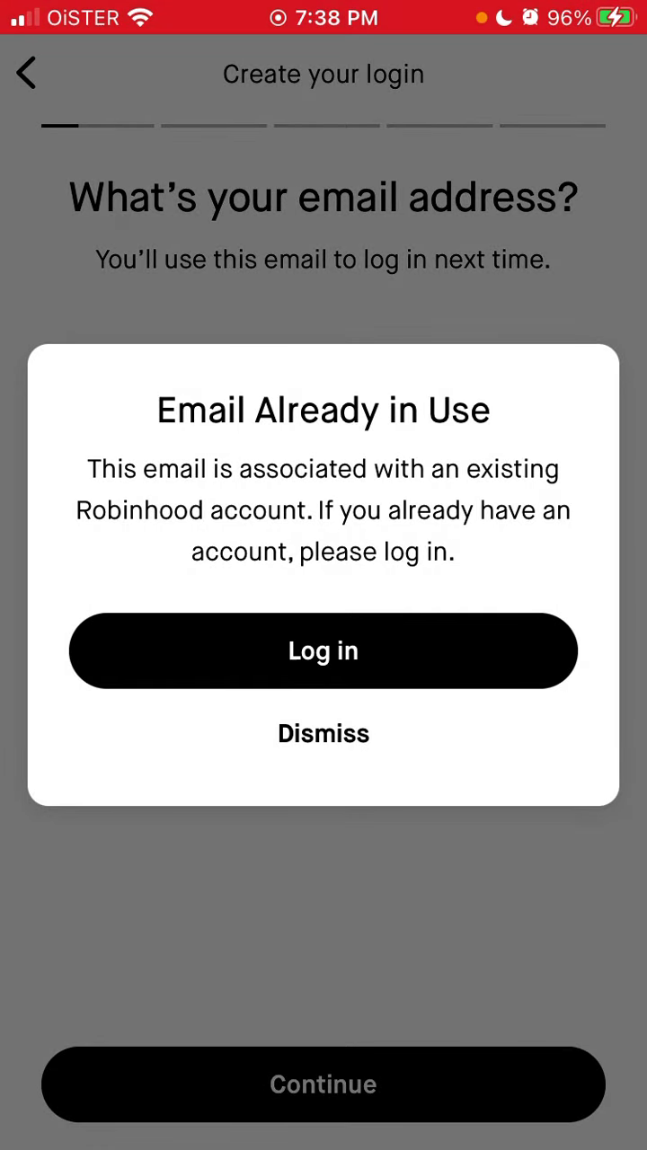
pyautogui.click(324, 651)
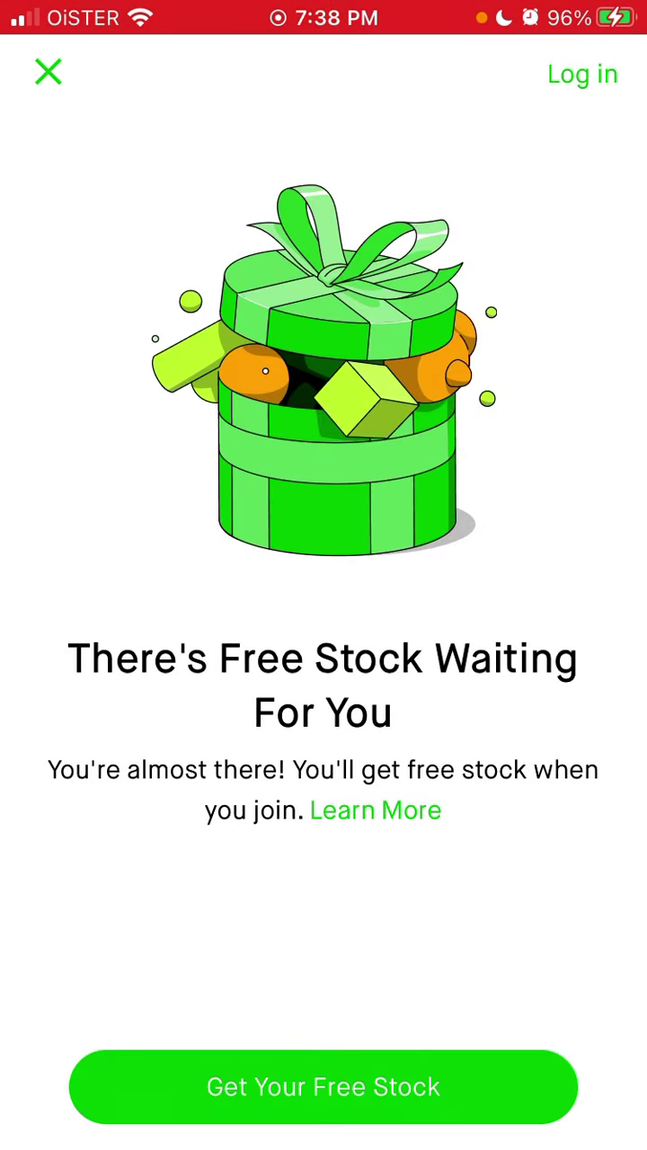
# Restart login creation and submit a typed email address, which is rejected as already in use.
pyautogui.click(49, 72)
pyautogui.click(324, 1086)
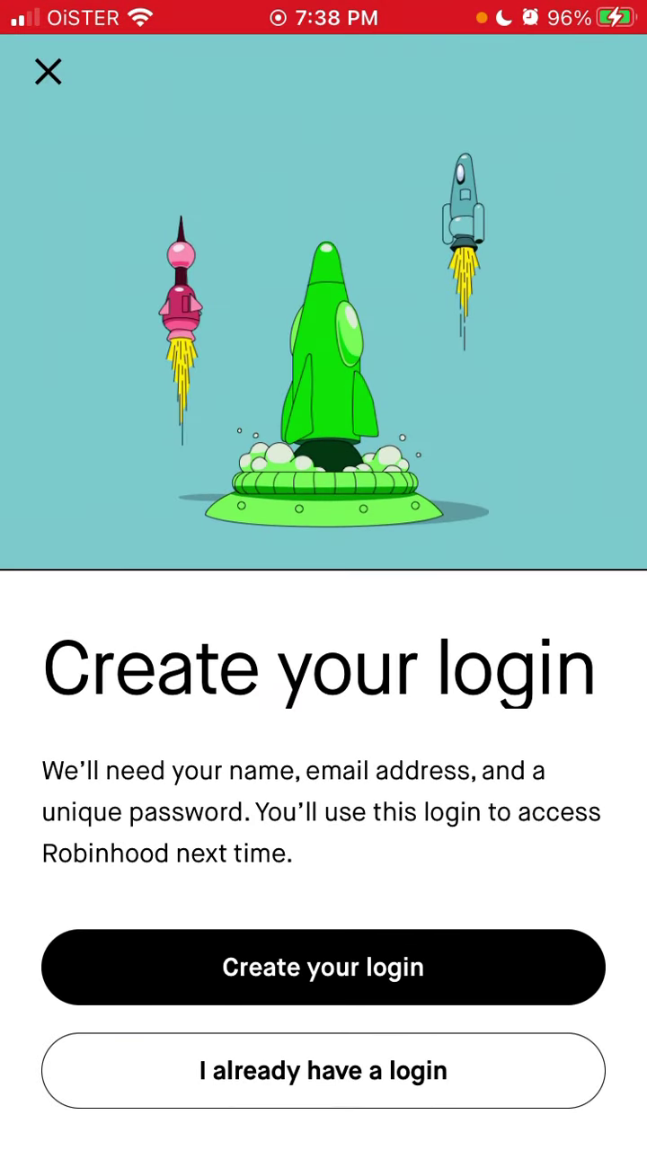
pyautogui.click(323, 968)
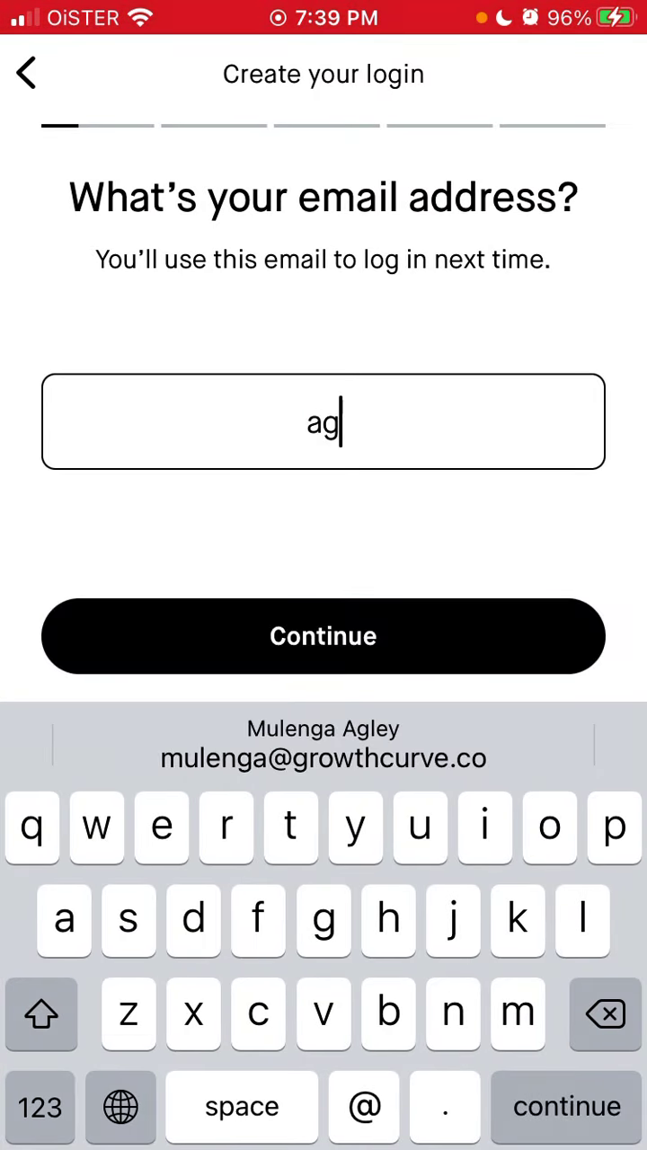
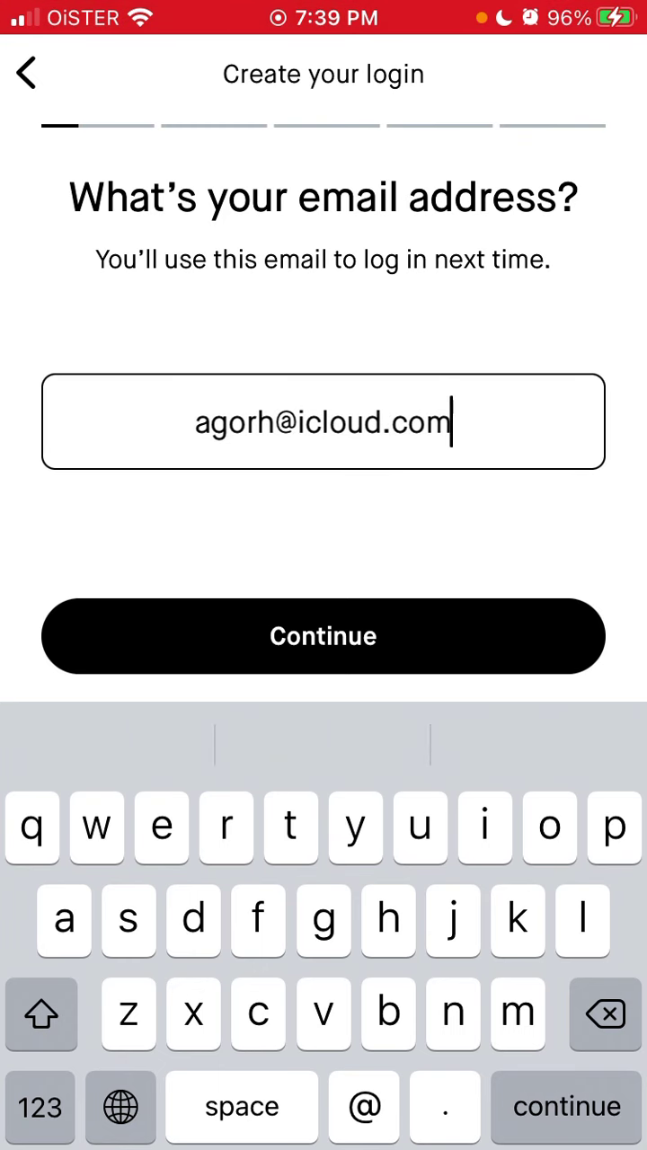
pyautogui.press('Return')
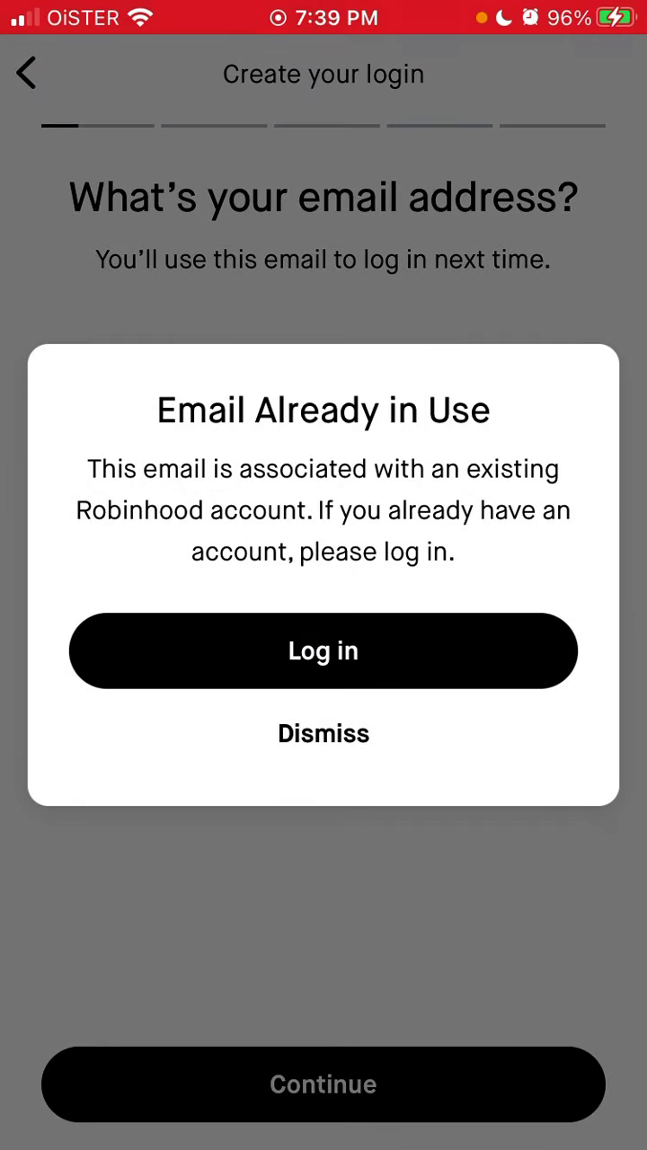
# Dismiss the warning, clear the field and submit a different email address.
pyautogui.click(324, 734)
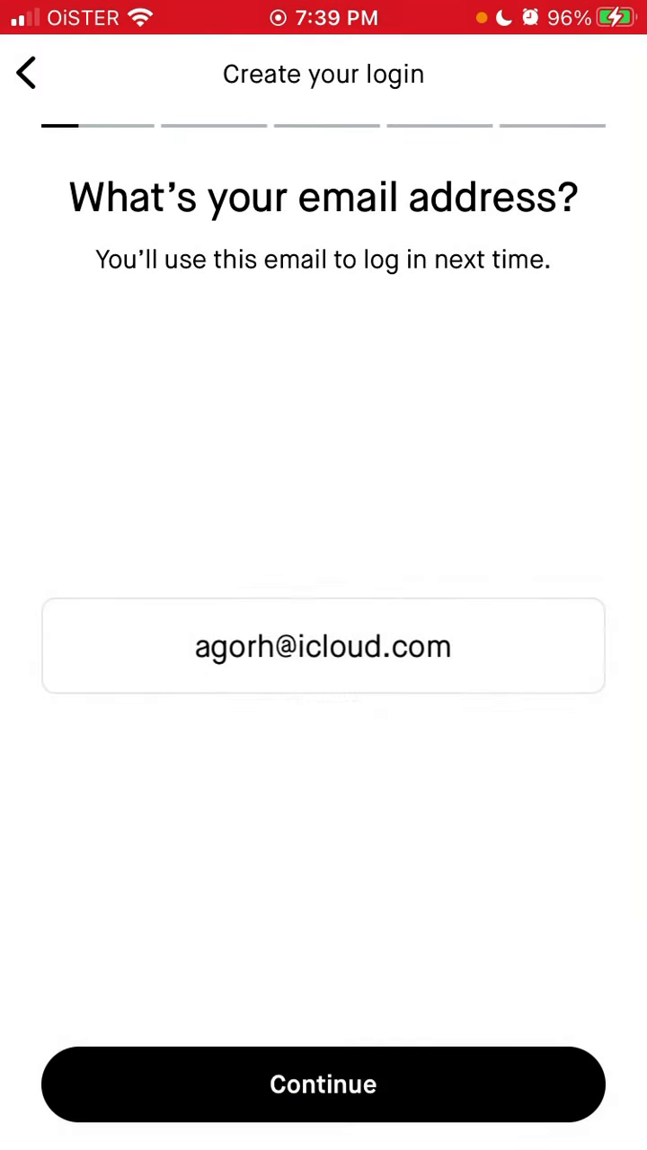
pyautogui.click(324, 645)
pyautogui.press('BackSpace')
pyautogui.press('BackSpace')
pyautogui.press('BackSpace')
pyautogui.press('BackSpace')
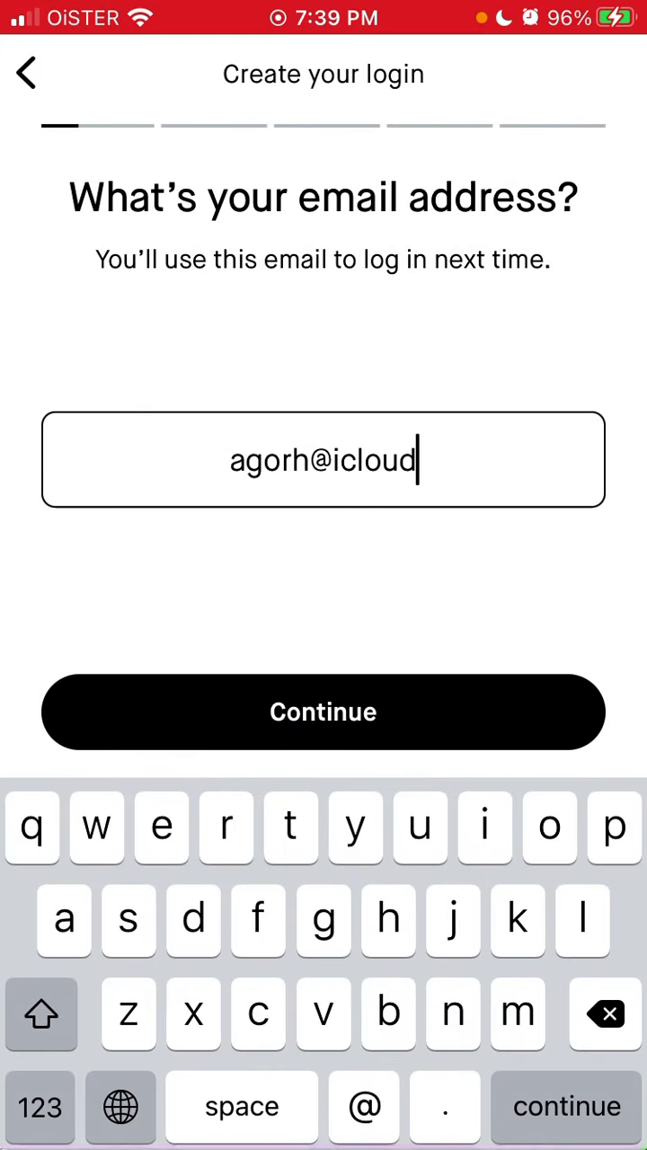
pyautogui.press('BackSpace')
pyautogui.press('BackSpace')
pyautogui.press('BackSpace')
pyautogui.press('BackSpace')
pyautogui.press('BackSpace')
pyautogui.press('BackSpace')
pyautogui.press('BackSpace')
pyautogui.press('BackSpace')
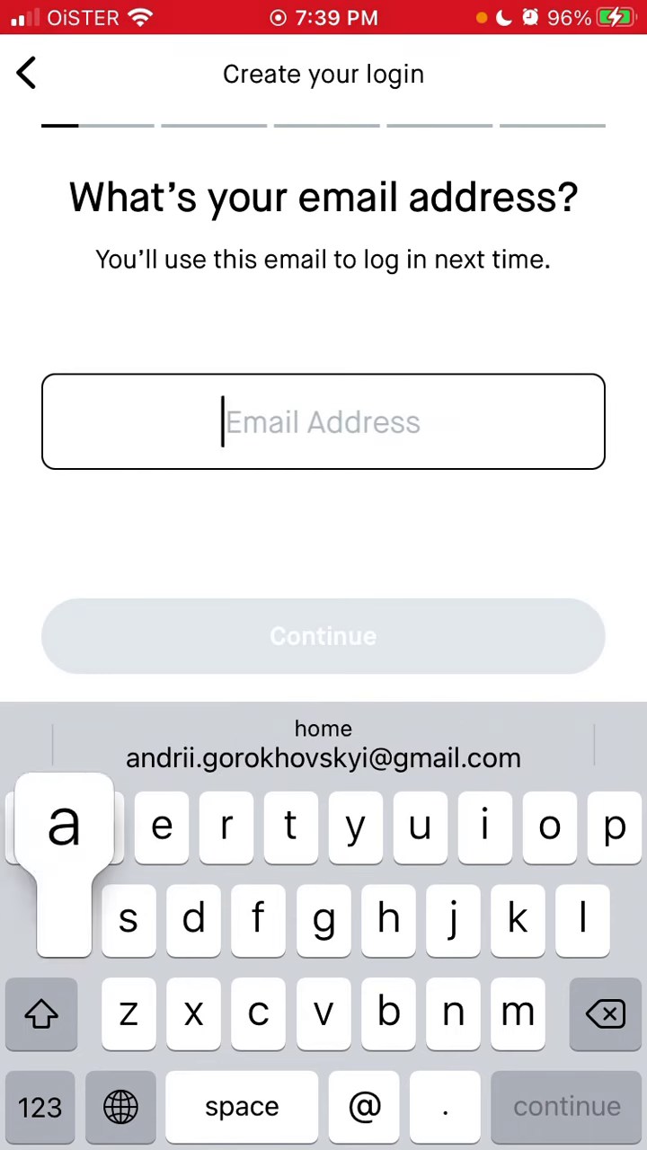
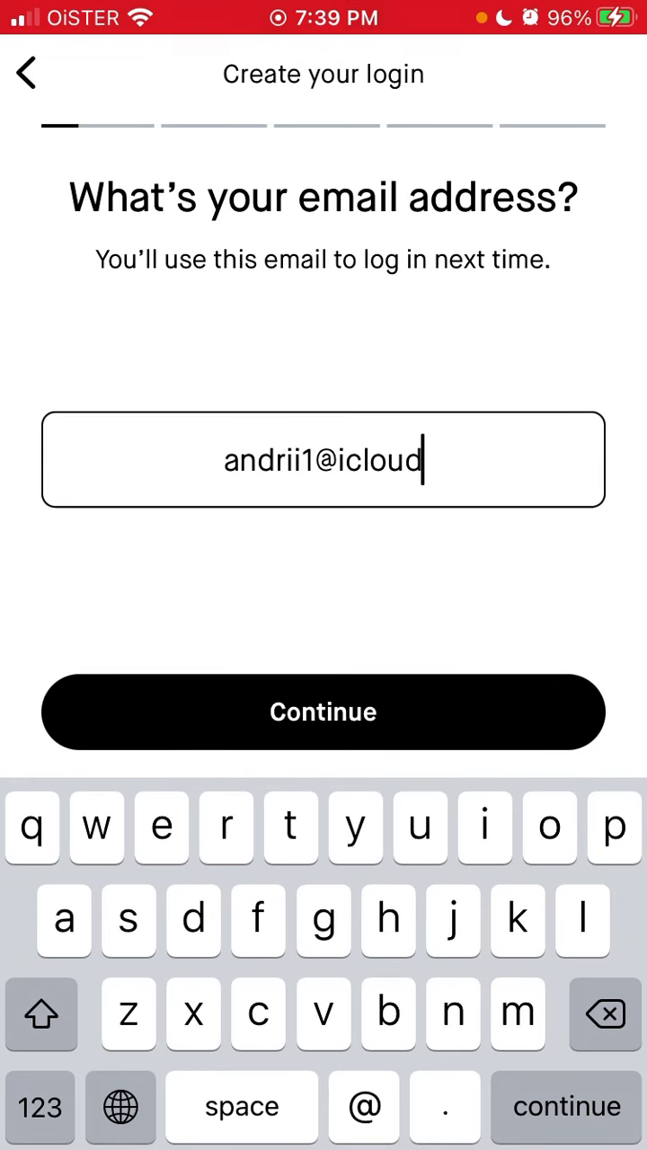
pyautogui.press('Return')
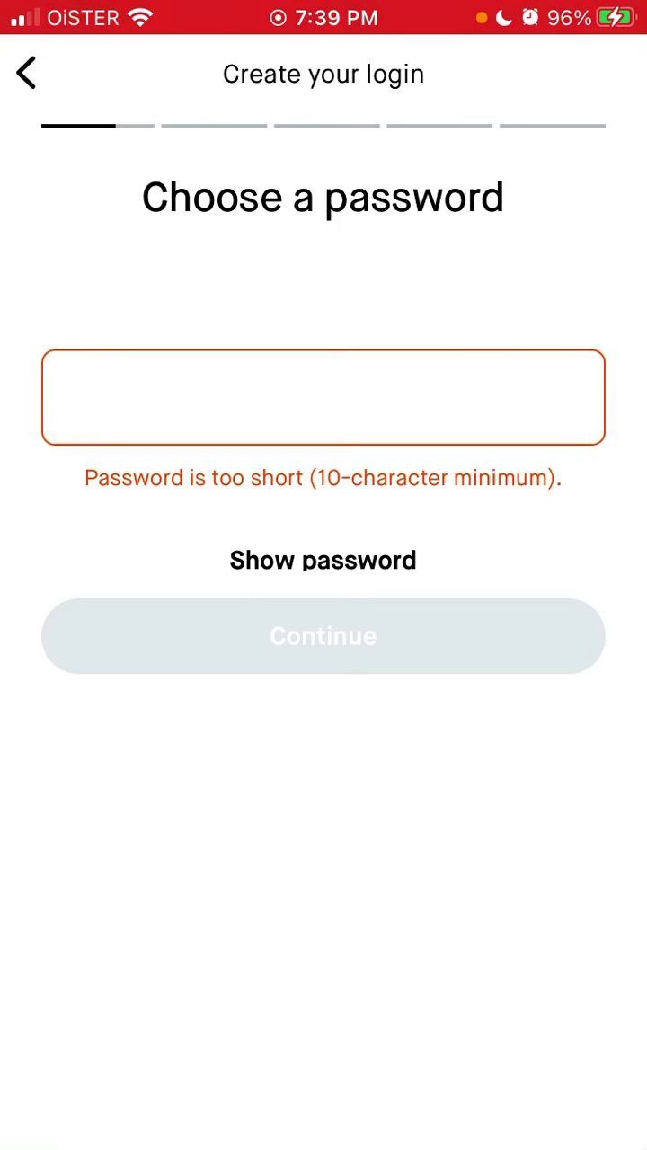
# Paste a password of at least 10 characters into the Password field.
pyautogui.hotkey('ctrl', 'v')
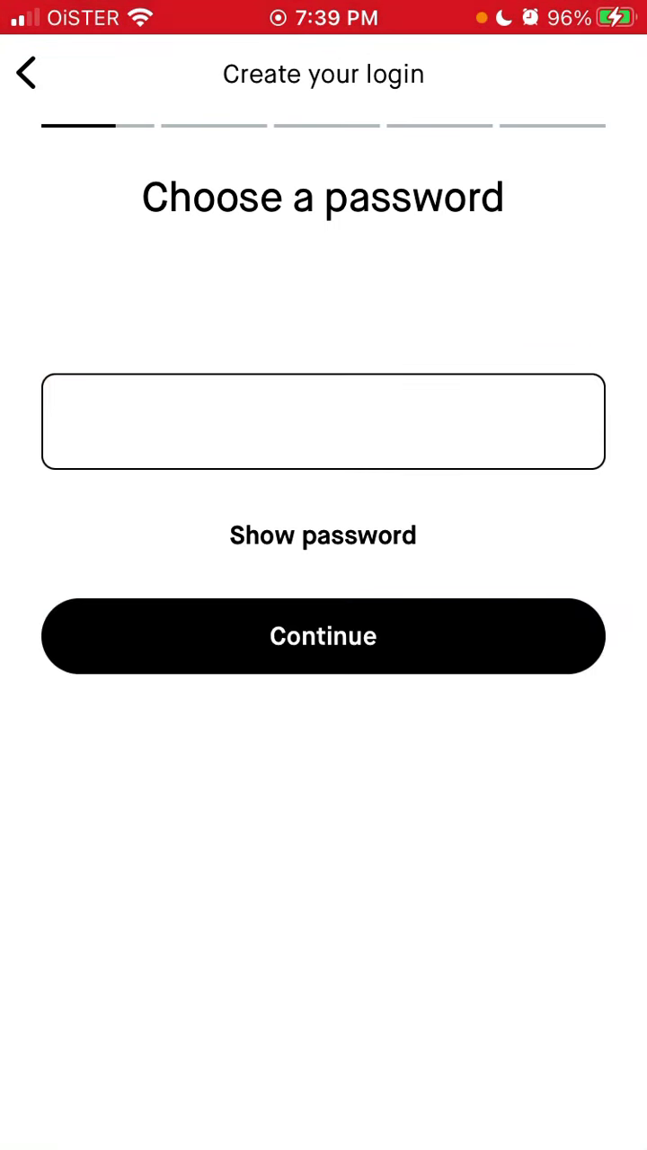
# Continue past the password, then enter and submit the legal first and last name.
pyautogui.click(322, 635)
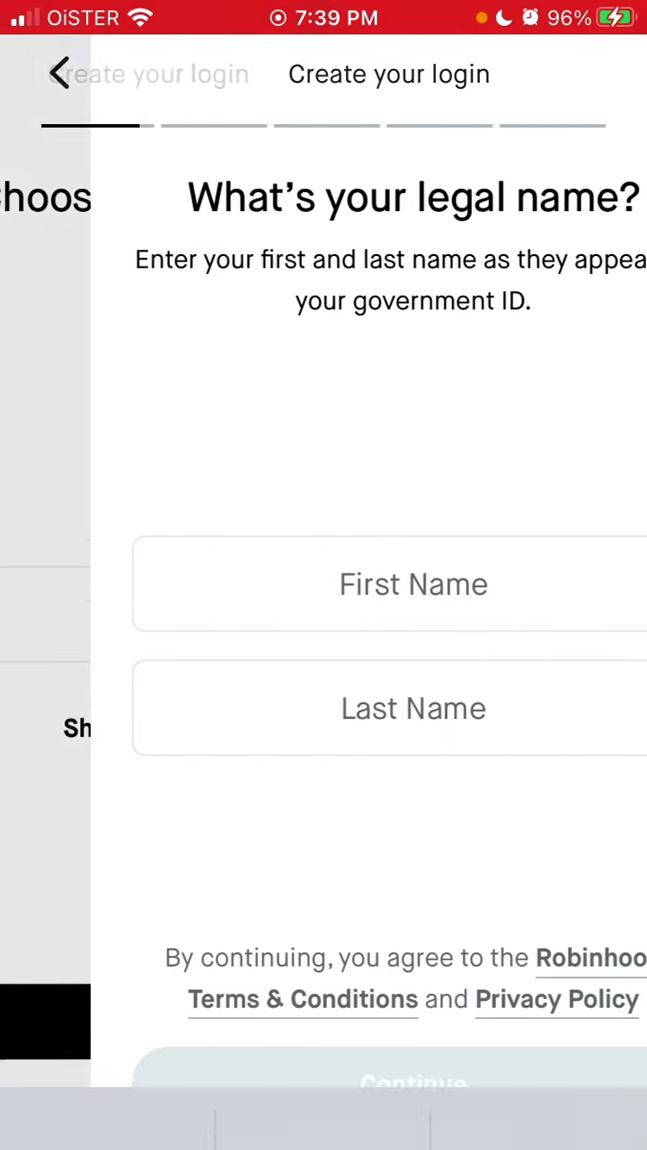
pyautogui.press('Return')
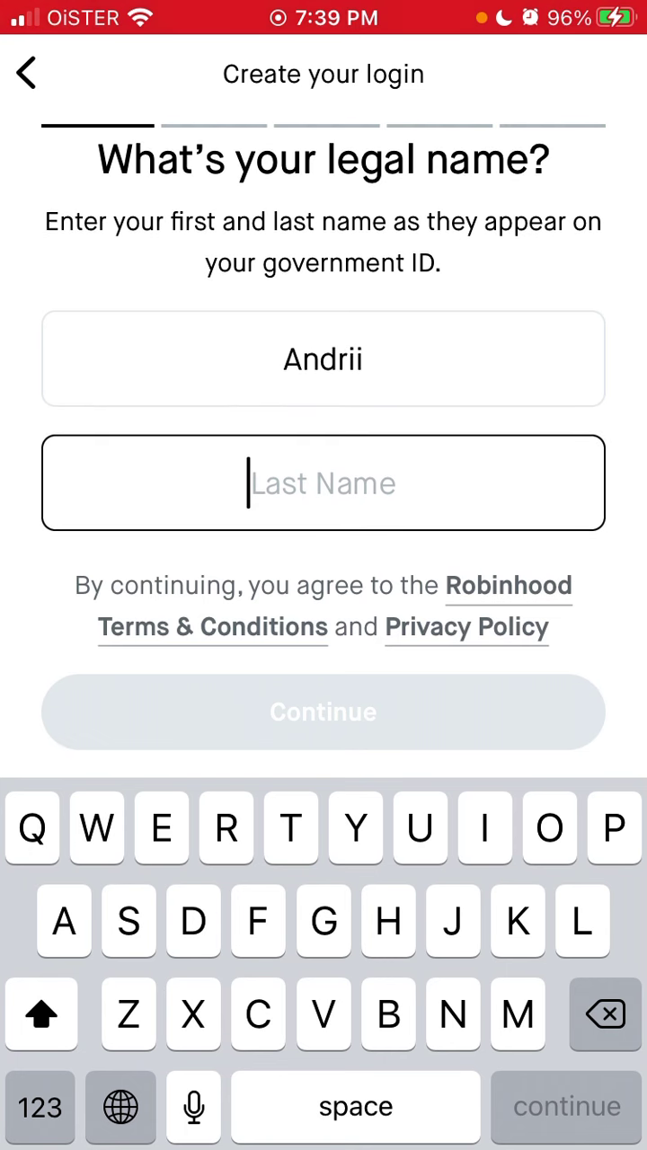
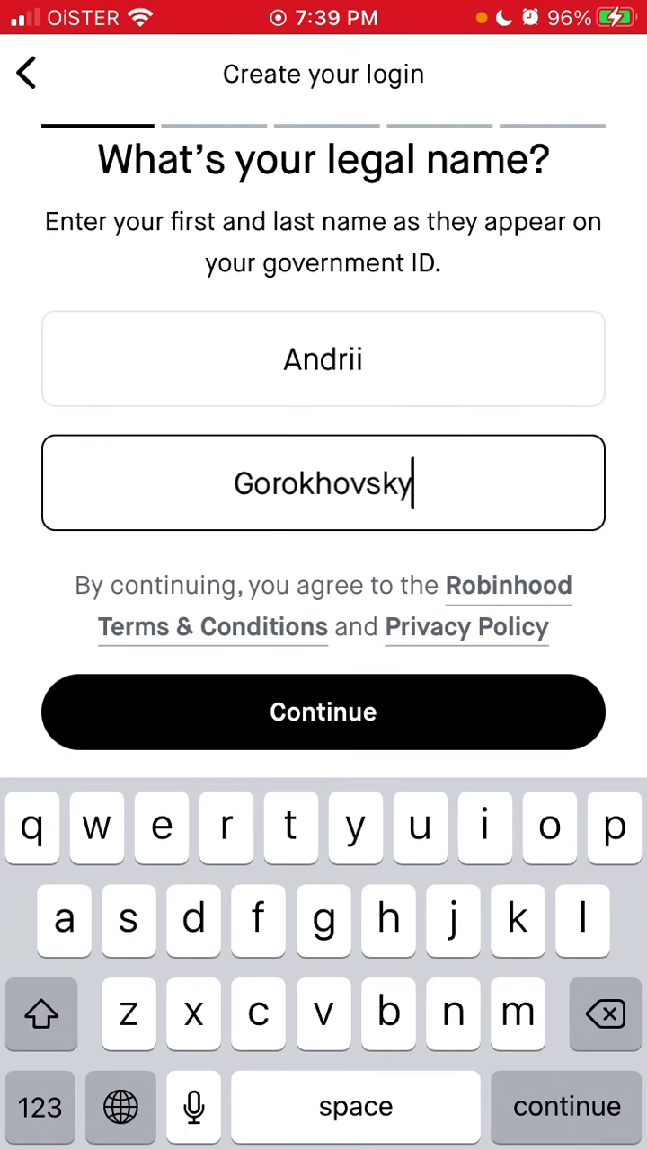
pyautogui.press('Return')
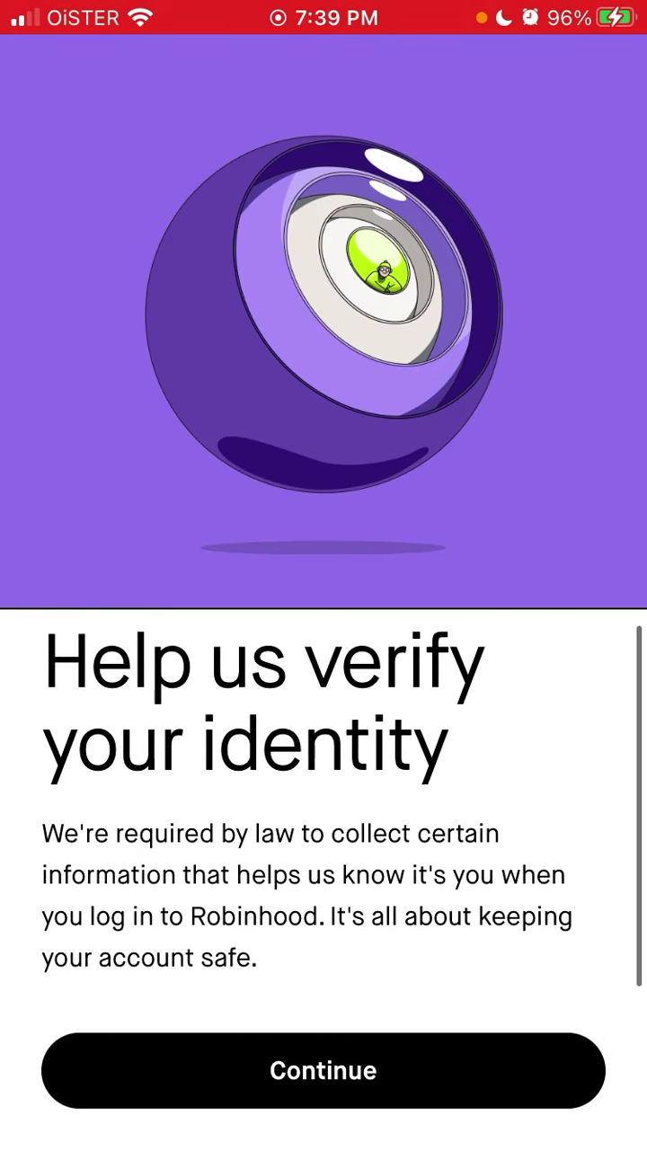
# Set the phone country code to Denmark (+45) and type the Danish phone number.
pyautogui.click(323, 1070)
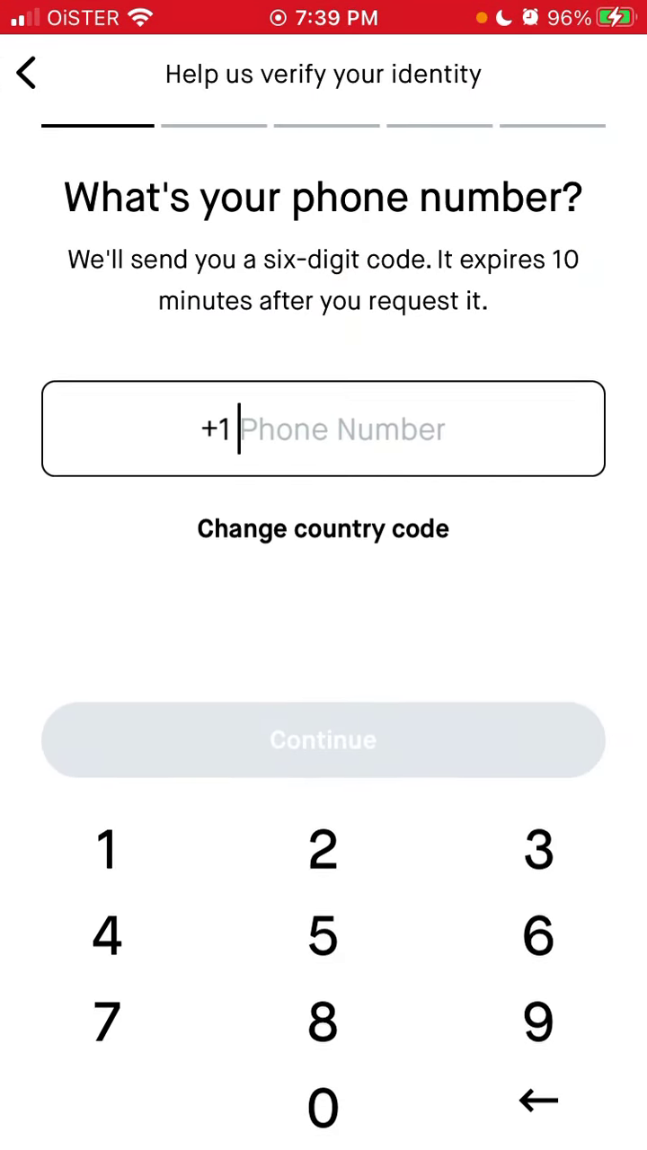
pyautogui.click(323, 529)
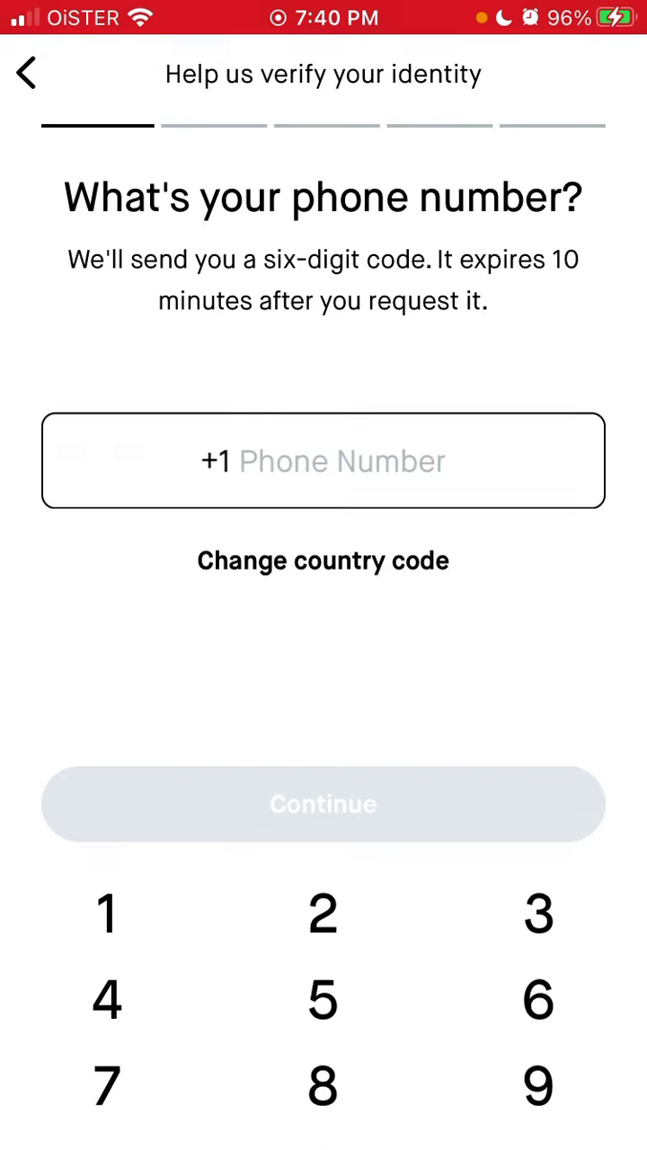
pyautogui.scroll(-3, 324, 629)
pyautogui.scroll(-10, 324, 629)
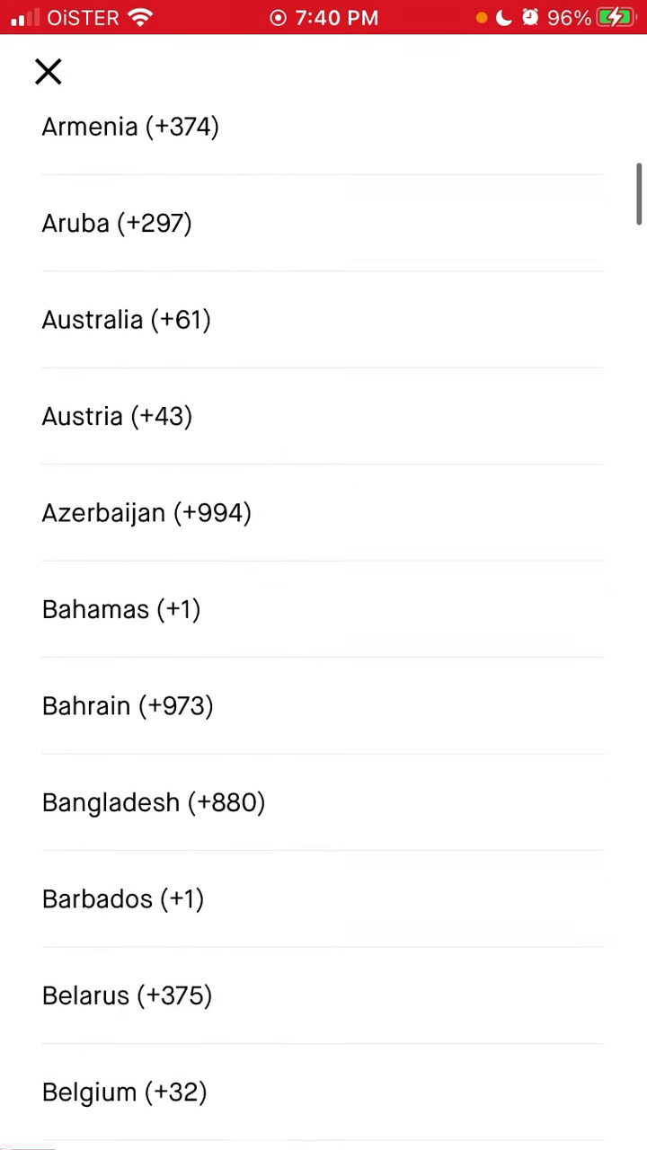
pyautogui.scroll(-5, 323, 630)
pyautogui.scroll(-7, 324, 629)
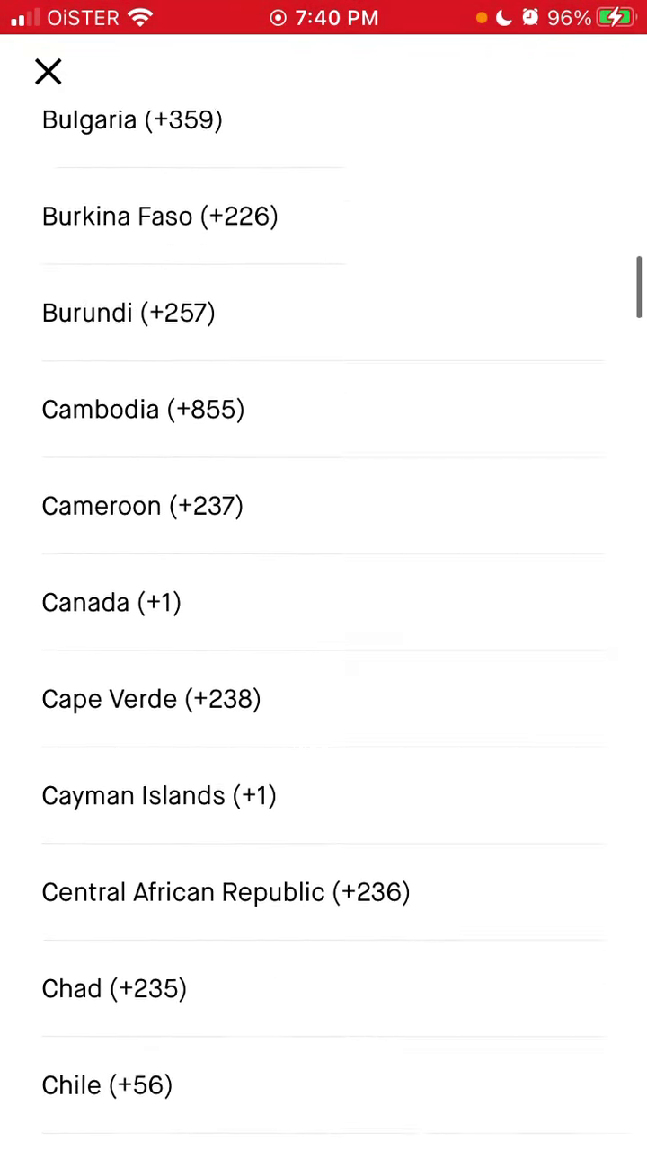
pyautogui.scroll(-6, 324, 629)
pyautogui.scroll(-4, 324, 629)
pyautogui.scroll(-6, 323, 629)
pyautogui.scroll(-5, 324, 629)
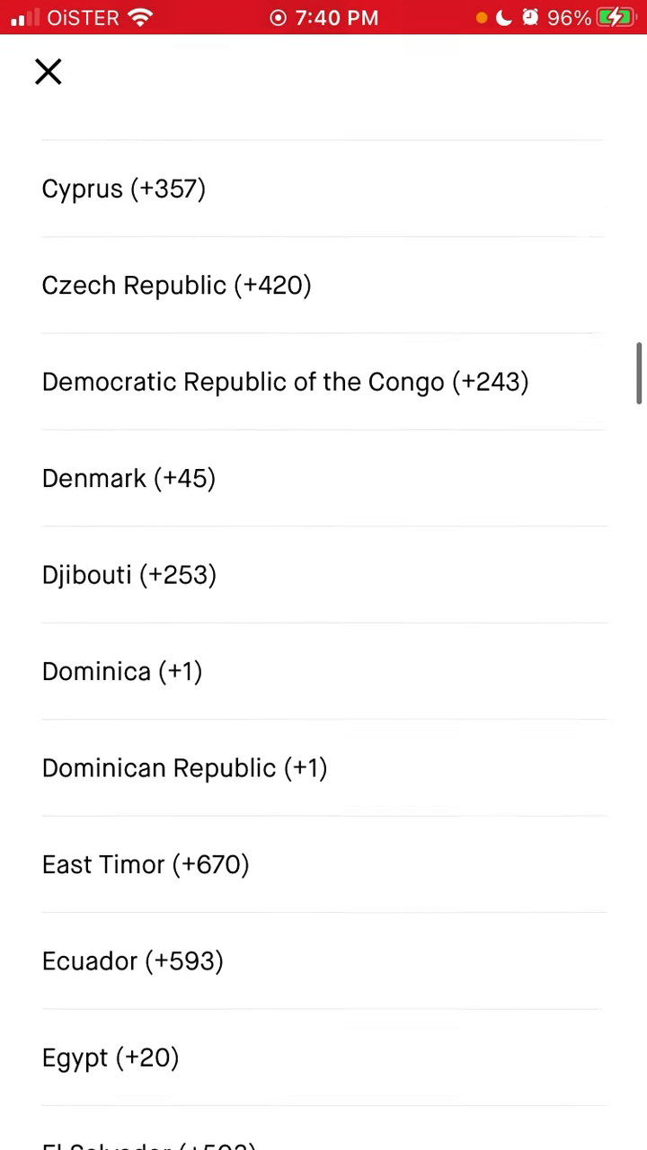
pyautogui.scroll(-1, 324, 629)
pyautogui.click(128, 369)
pyautogui.click(323, 601)
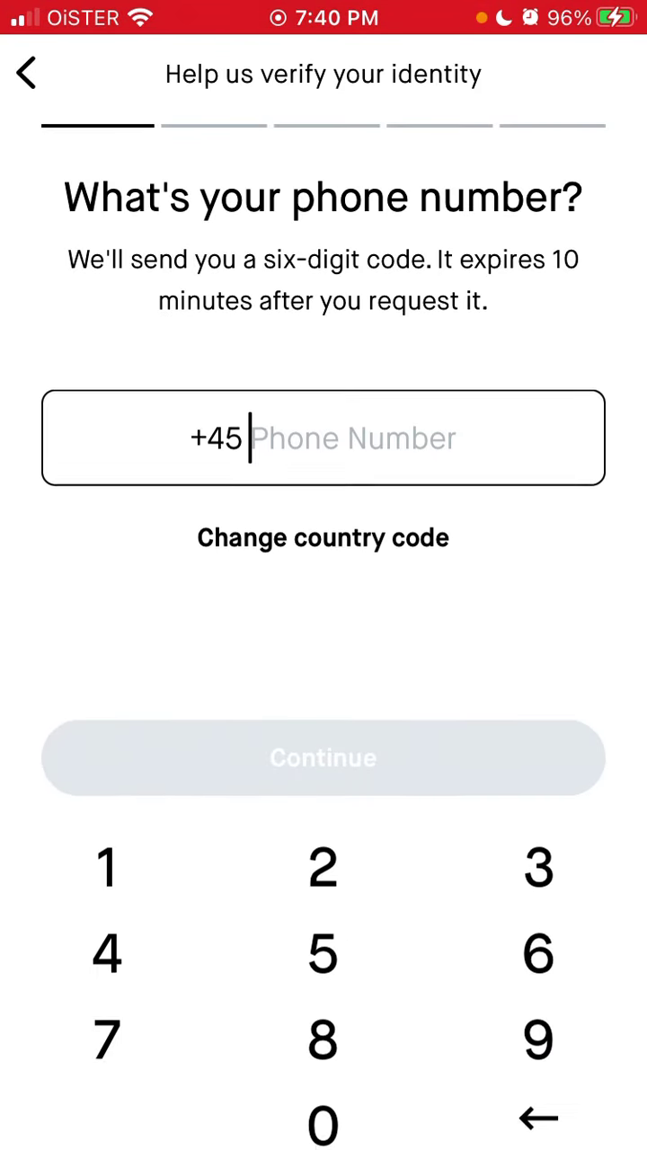
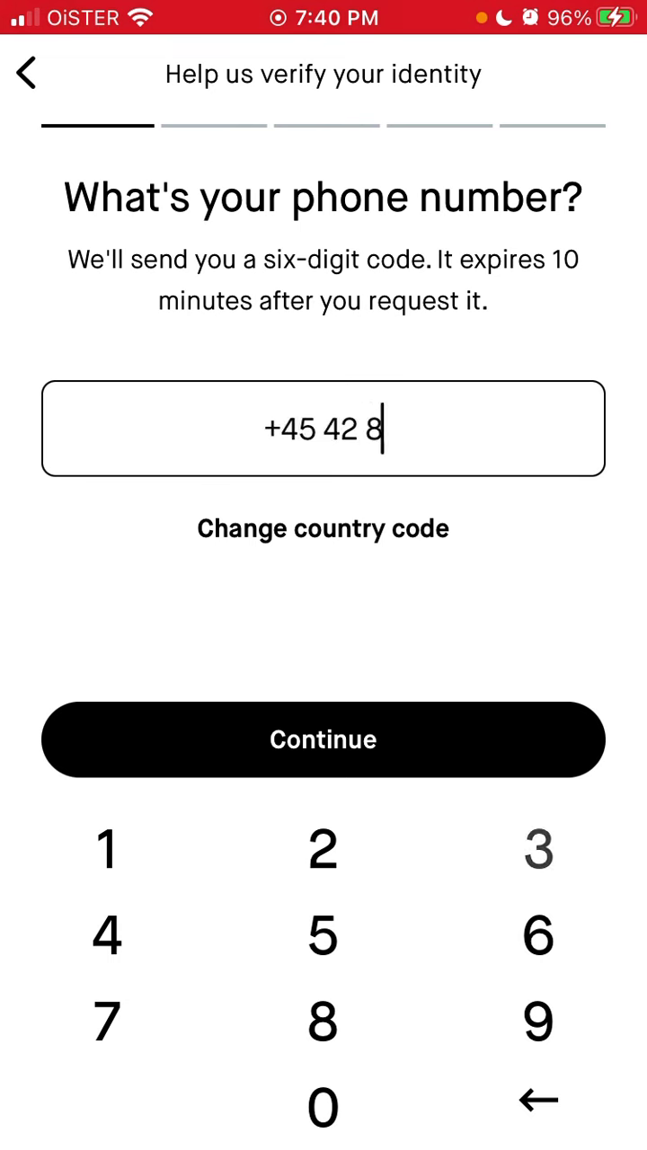
# Submit the phone number, verify it with the texted code, and continue past the confirmation.
pyautogui.click(324, 740)
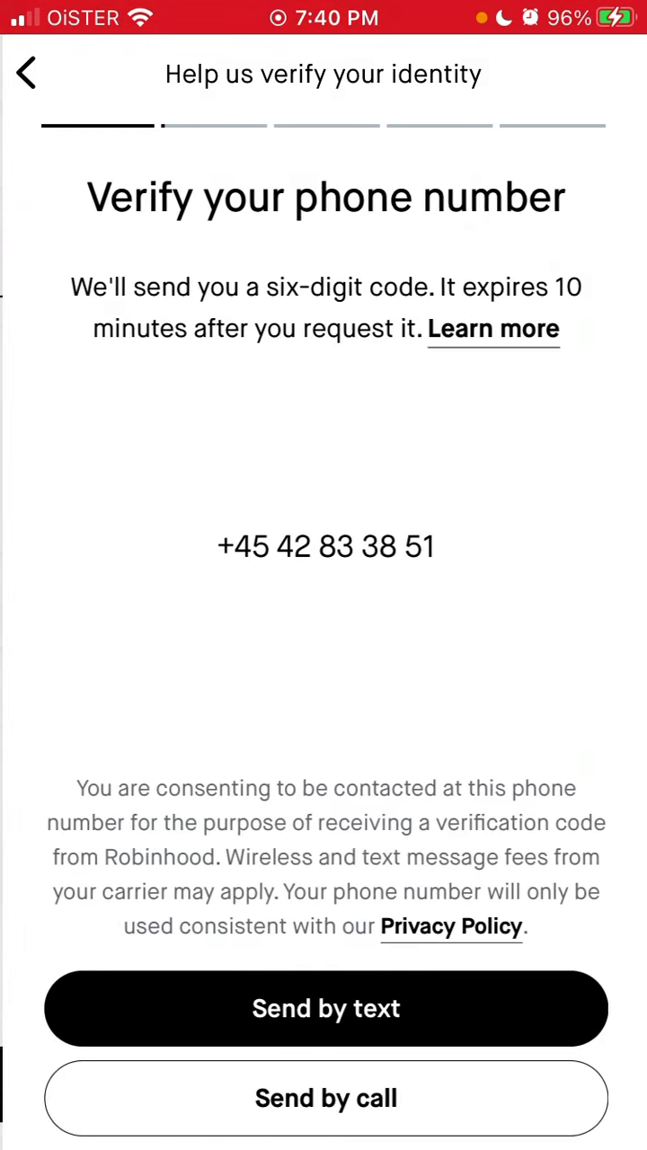
pyautogui.click(323, 1008)
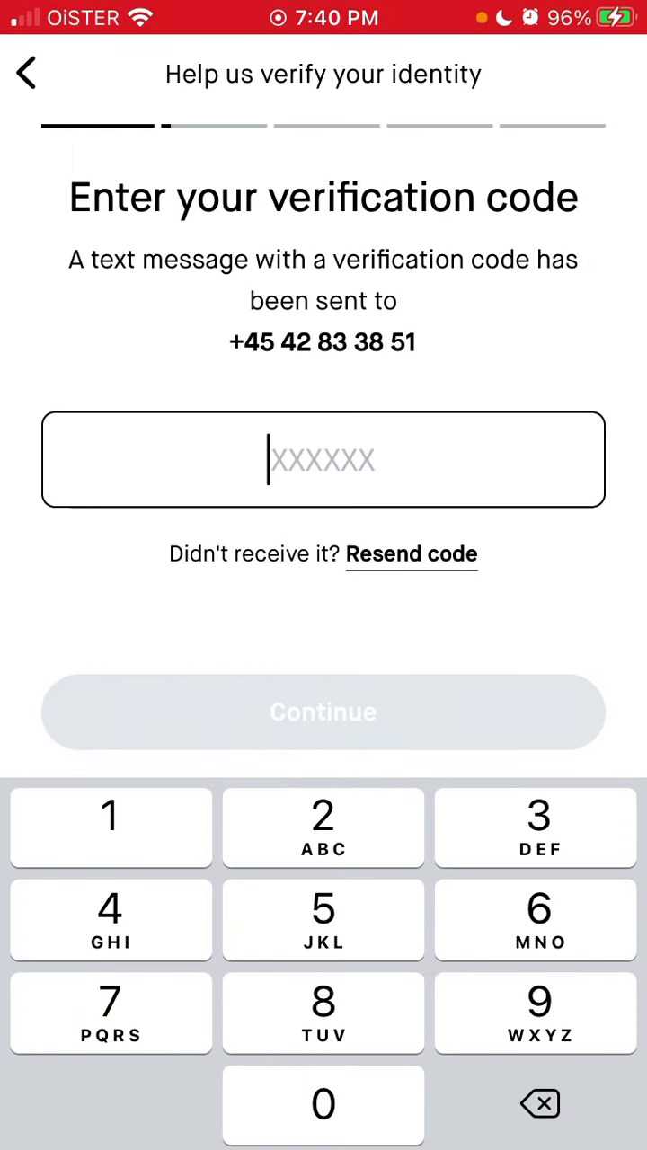
pyautogui.click(268, 460)
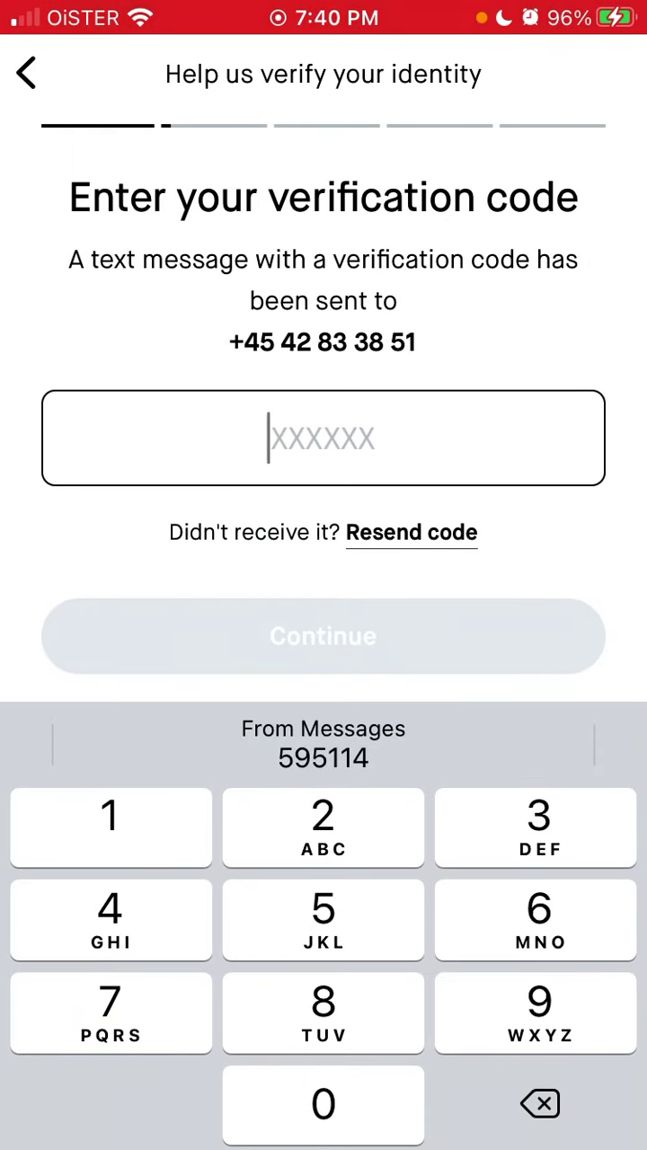
pyautogui.click(323, 745)
pyautogui.click(324, 635)
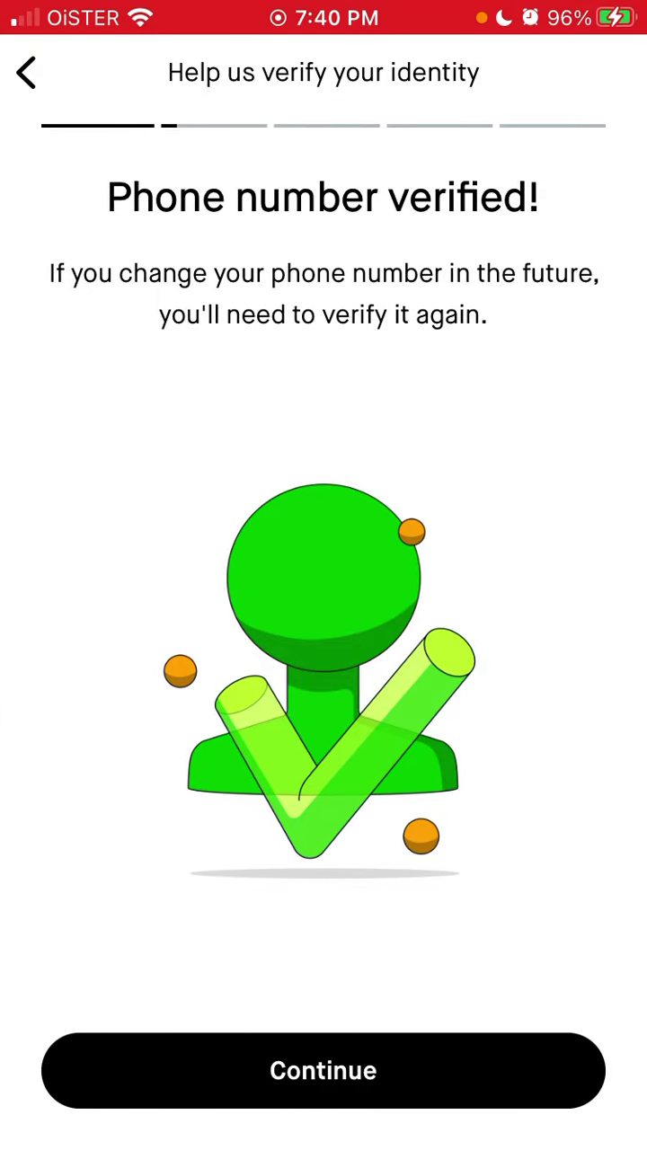
pyautogui.click(324, 1071)
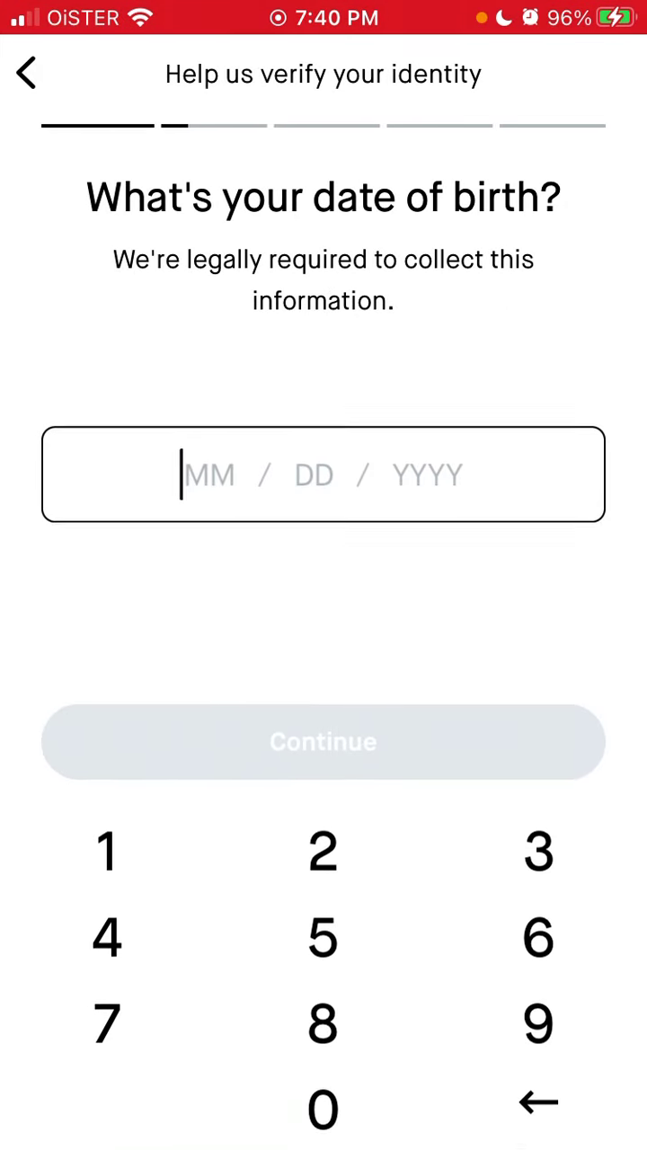
pyautogui.click(107, 849)
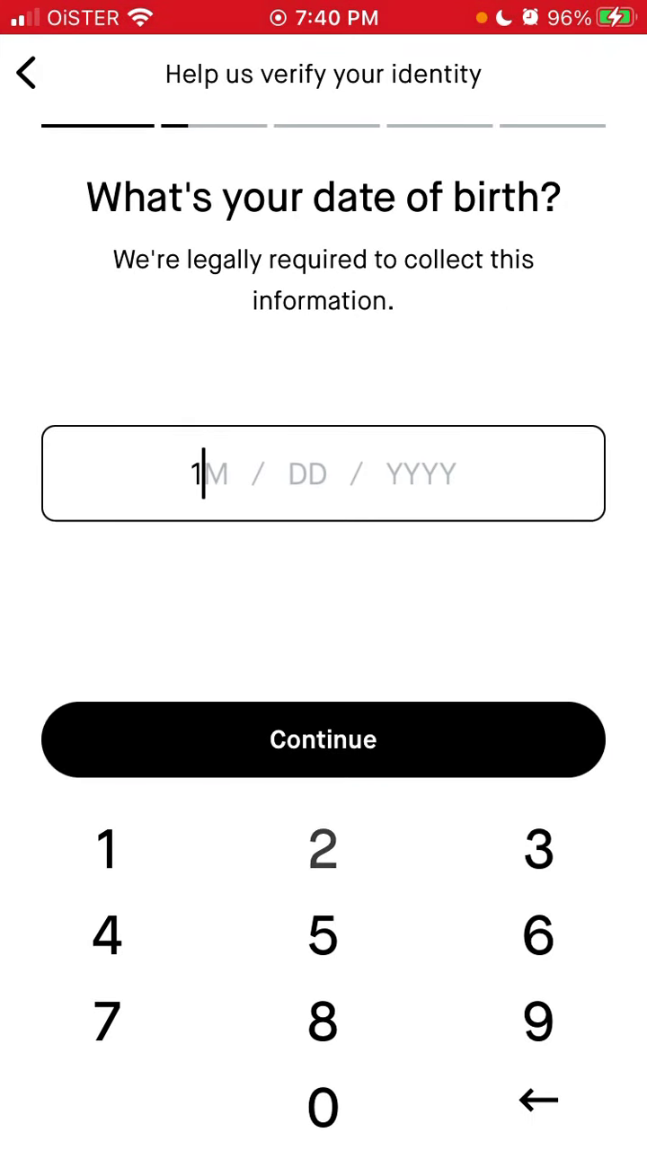
pyautogui.click(324, 850)
pyautogui.click(323, 1106)
pyautogui.click(324, 935)
pyautogui.click(106, 849)
pyautogui.click(538, 1021)
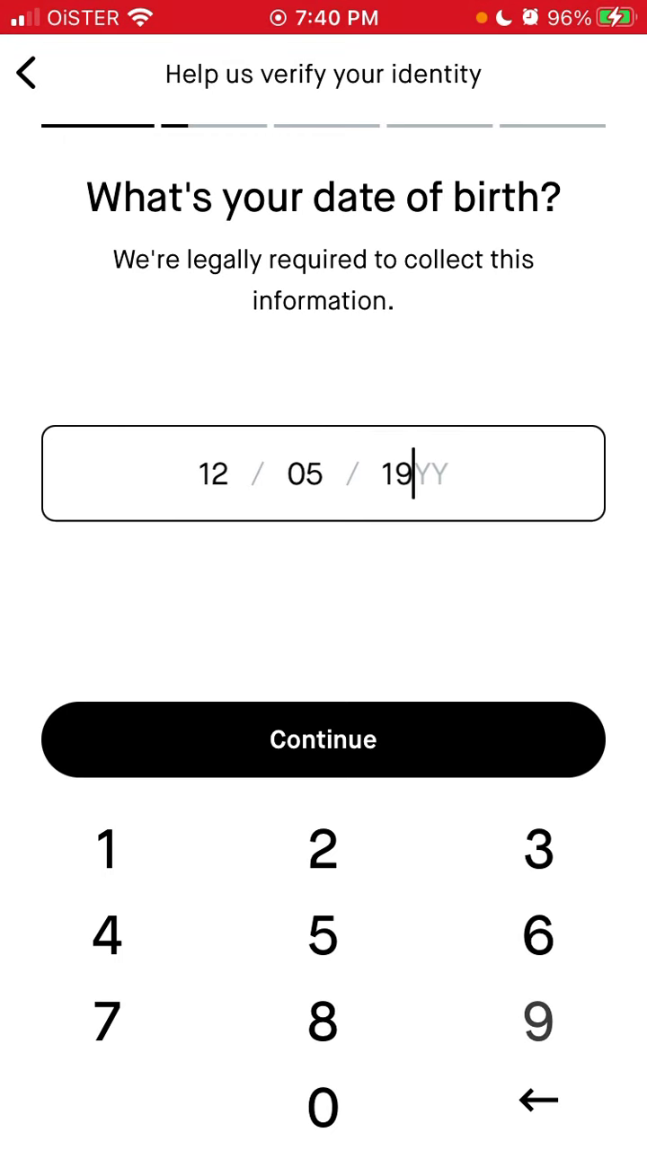
pyautogui.click(323, 1105)
pyautogui.click(324, 739)
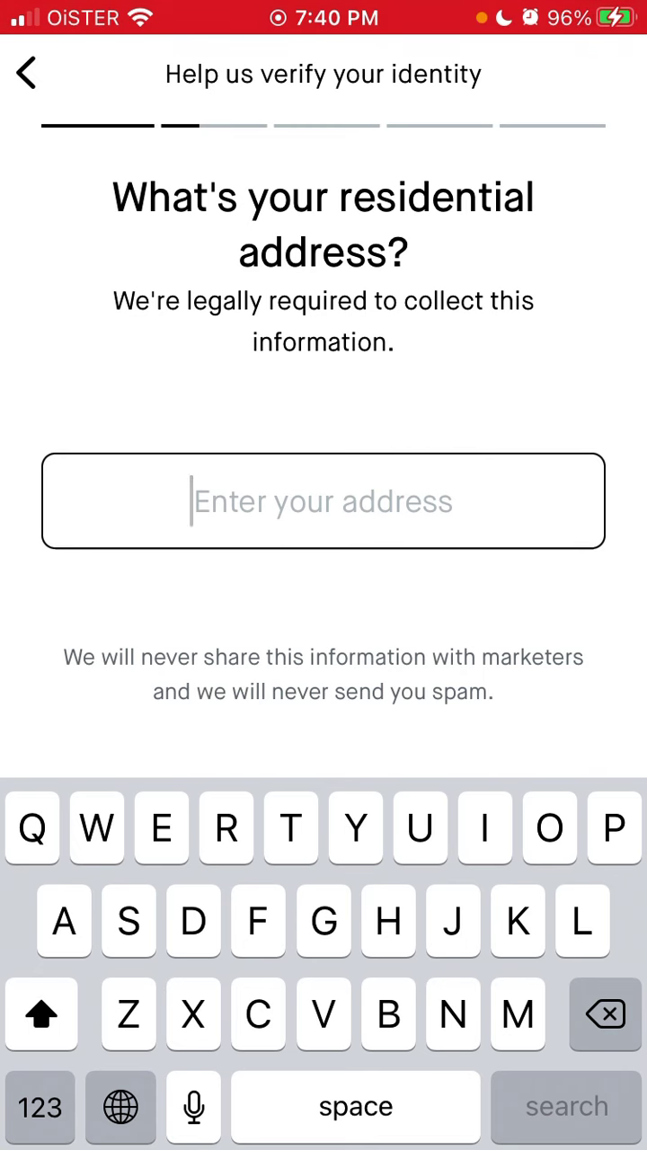
# Clear the address search and switch to entering the address manually.
pyautogui.write('G')
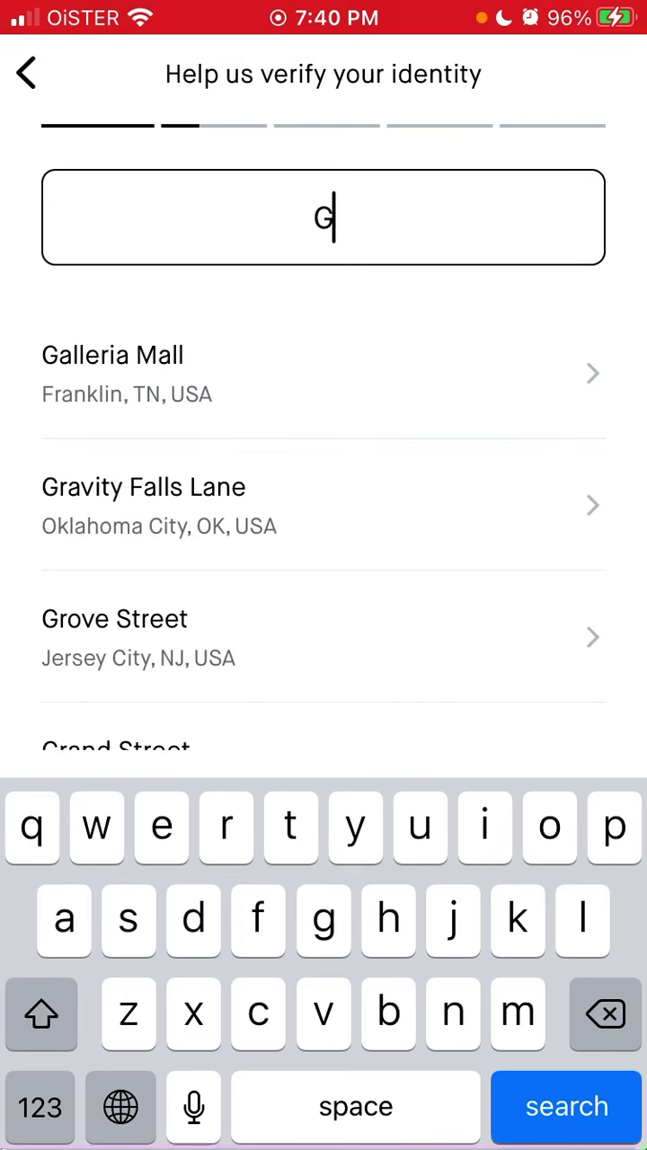
pyautogui.press('BackSpace')
pyautogui.write('Den')
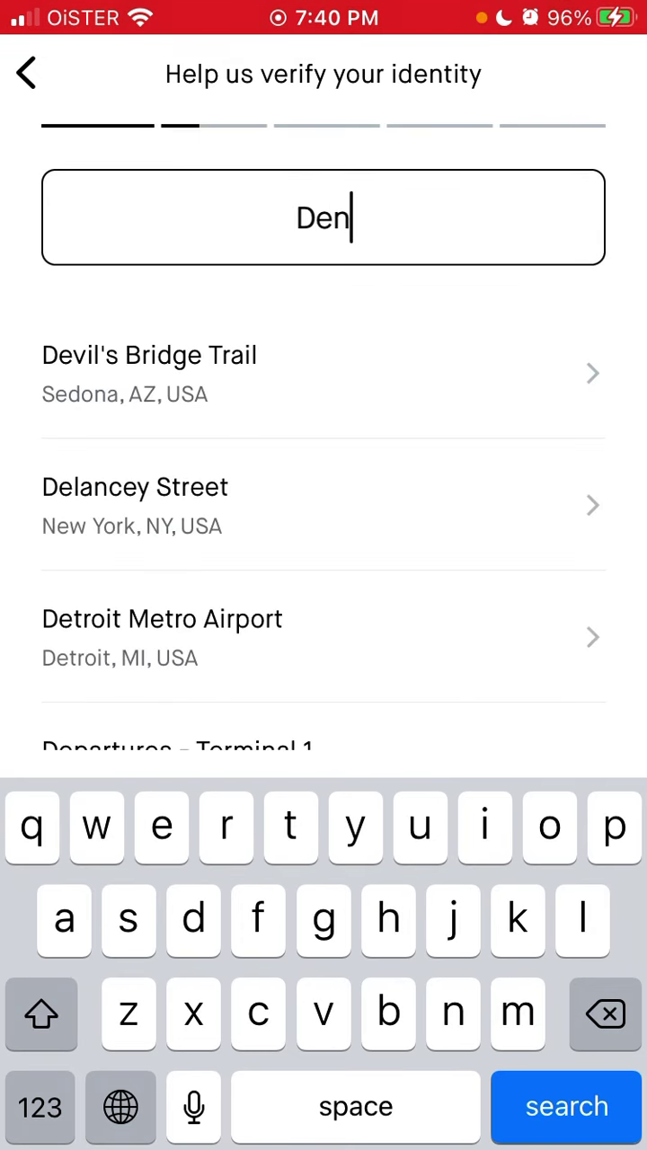
pyautogui.write('ma')
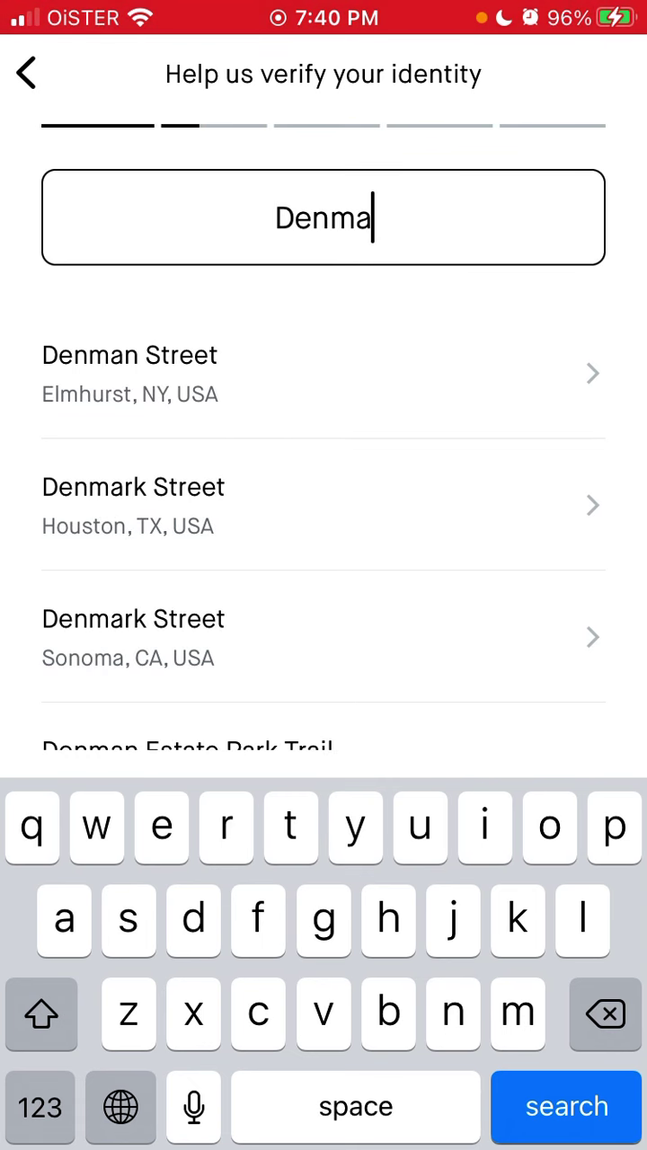
pyautogui.write('rk')
pyautogui.press('BackSpace')
pyautogui.press('BackSpace')
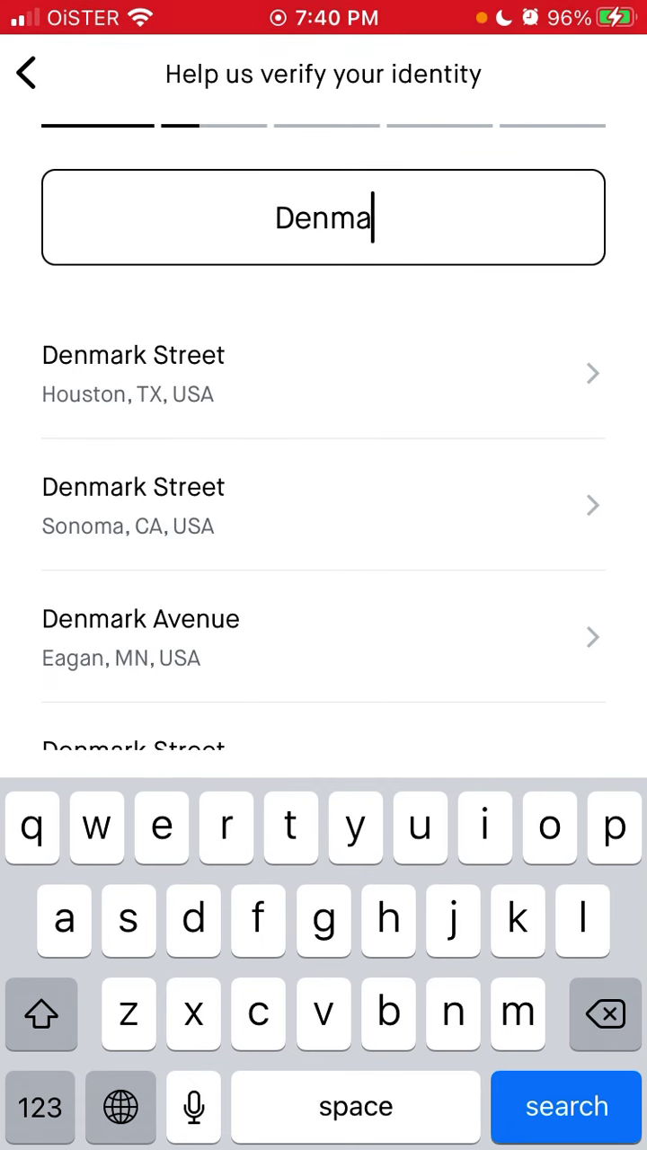
pyautogui.press('BackSpace')
pyautogui.press('BackSpace')
pyautogui.press('BackSpace')
pyautogui.press('BackSpace')
pyautogui.press('BackSpace')
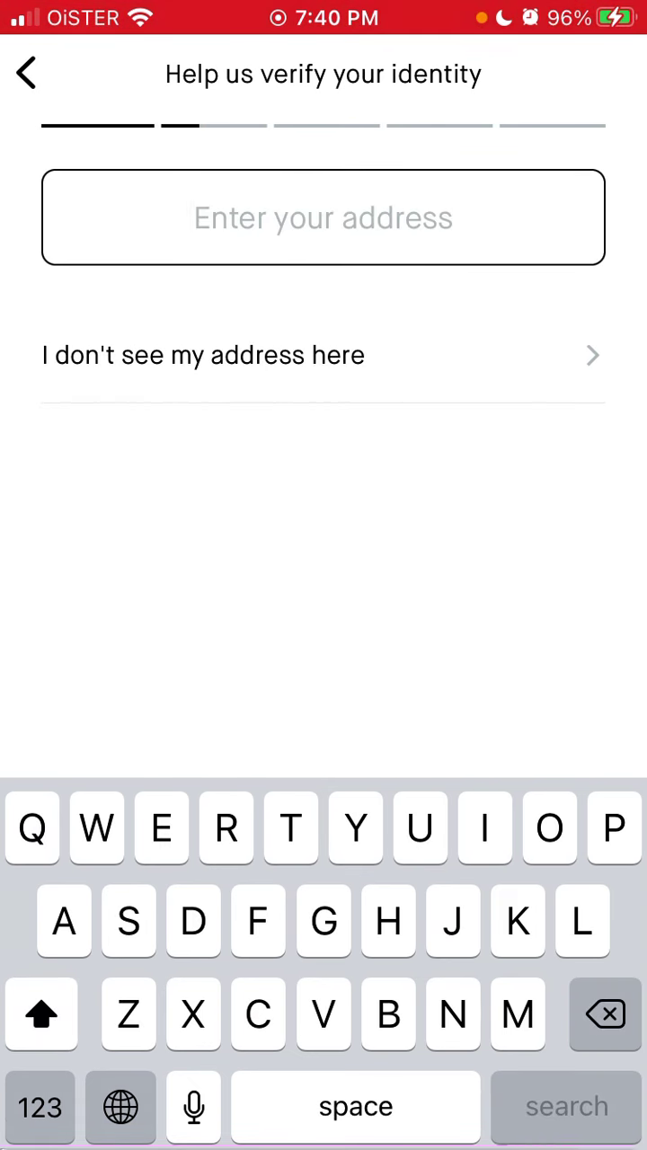
pyautogui.click(203, 355)
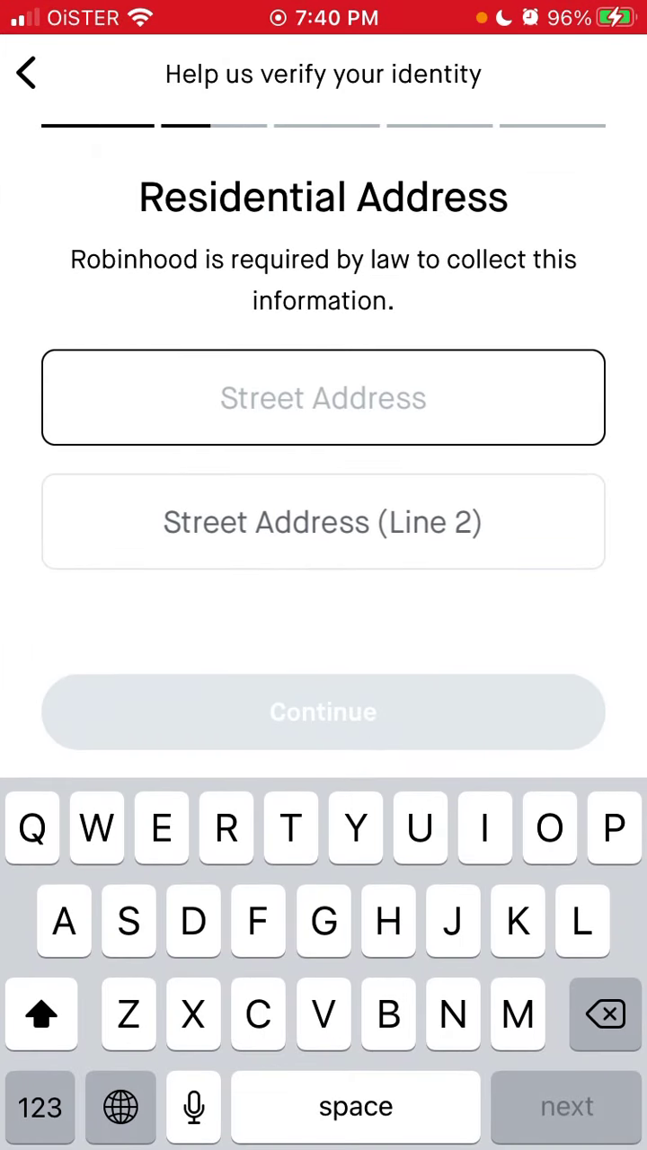
# Enter the street address on line 1 and the country on line 2, then submit.
pyautogui.write('F')
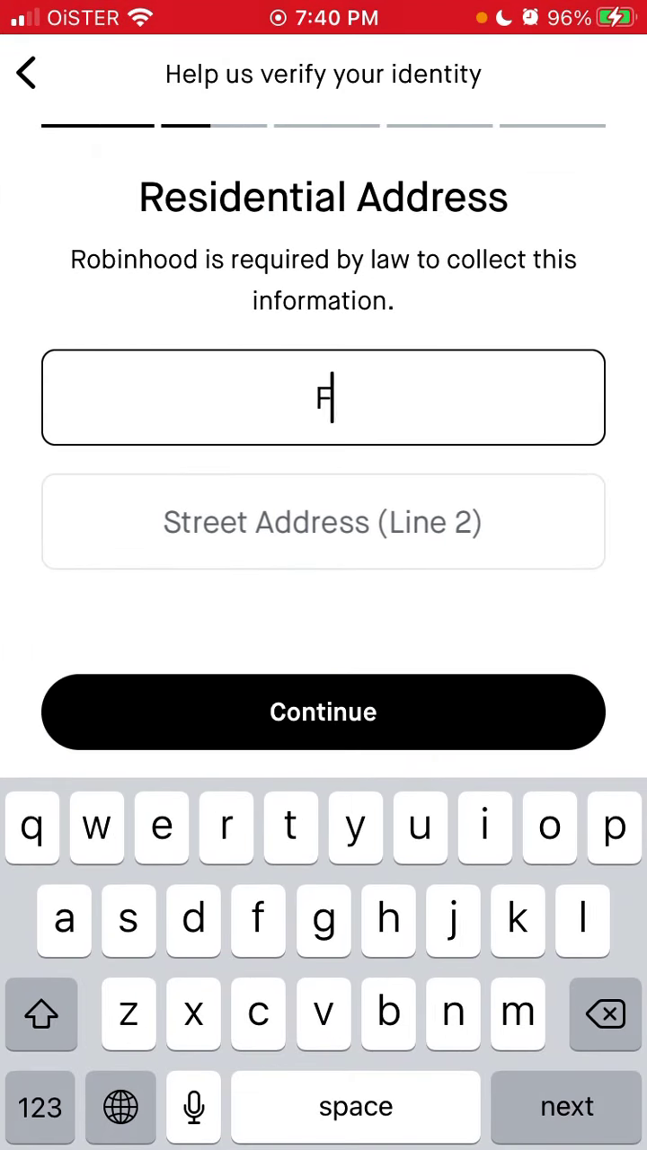
pyautogui.write('ung')
pyautogui.press('BackSpace')
pyautogui.press('BackSpace')
pyautogui.press('BackSpace')
pyautogui.press('BackSpace')
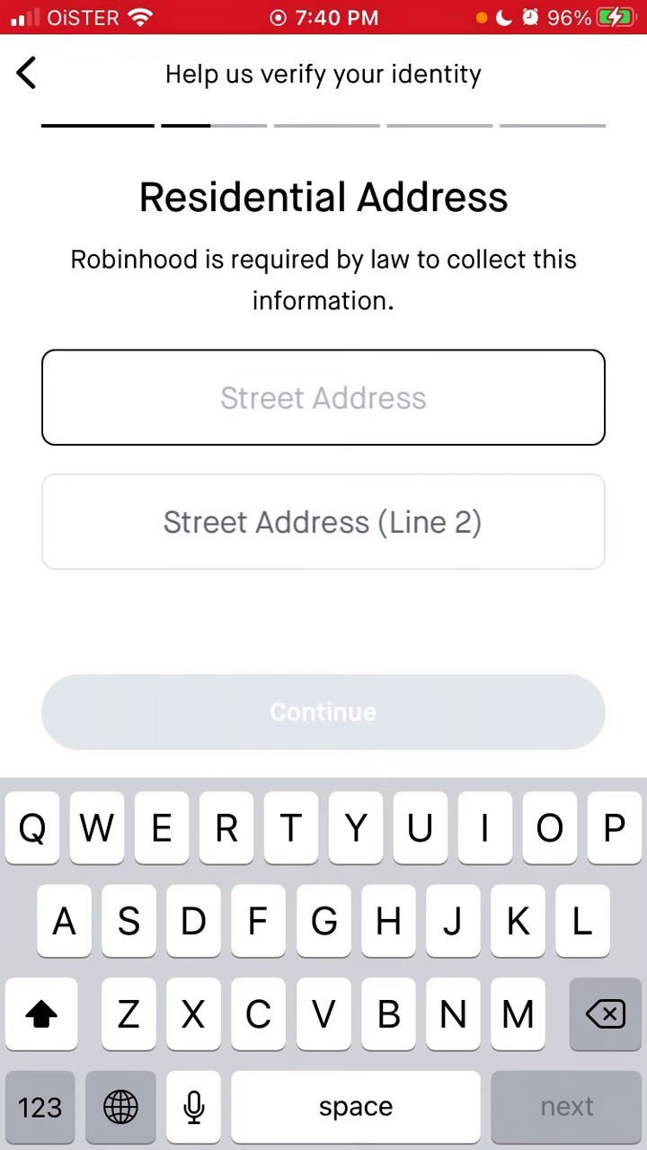
pyautogui.write('Nj')
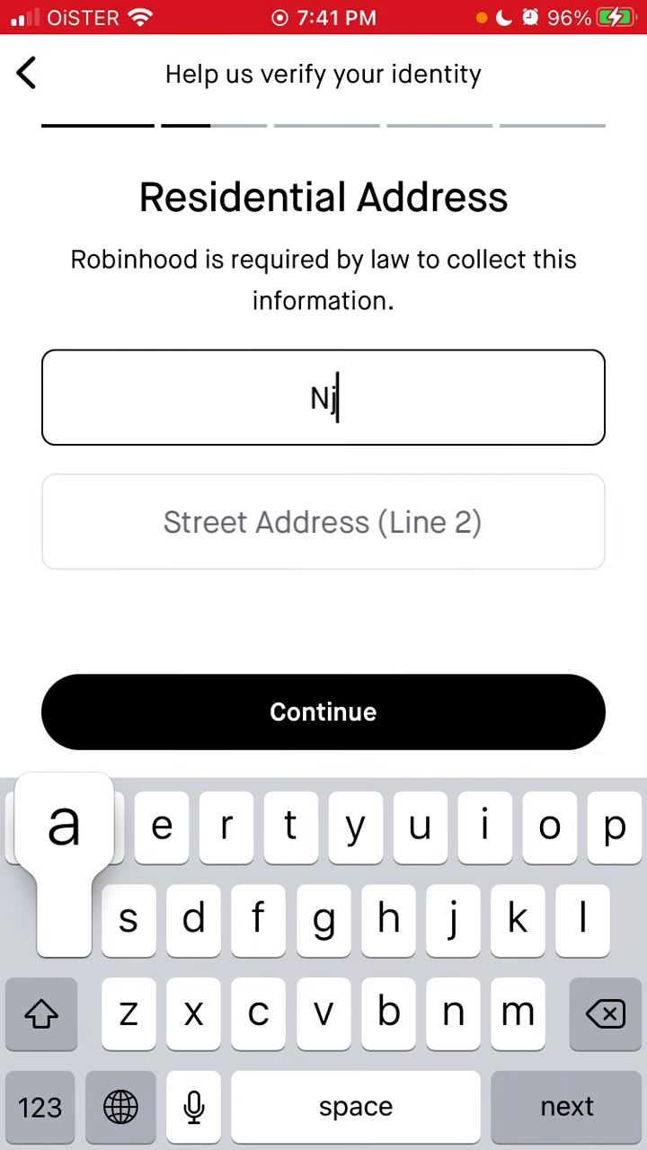
pyautogui.write('as')
pyautogui.press('BackSpace')
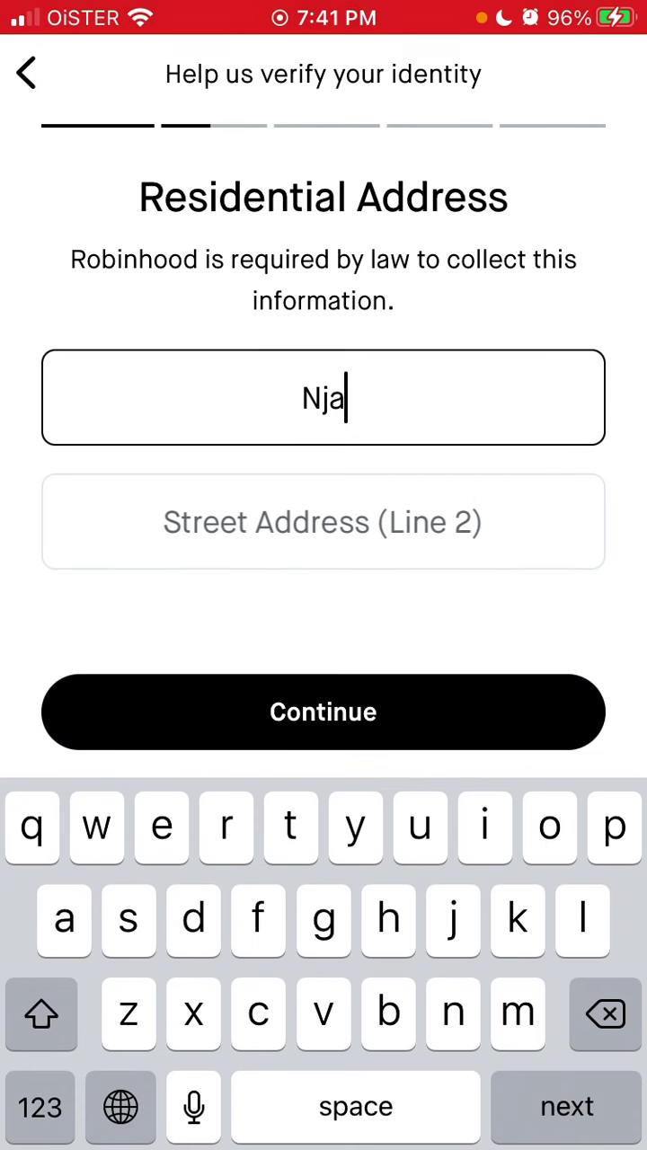
pyautogui.write('s')
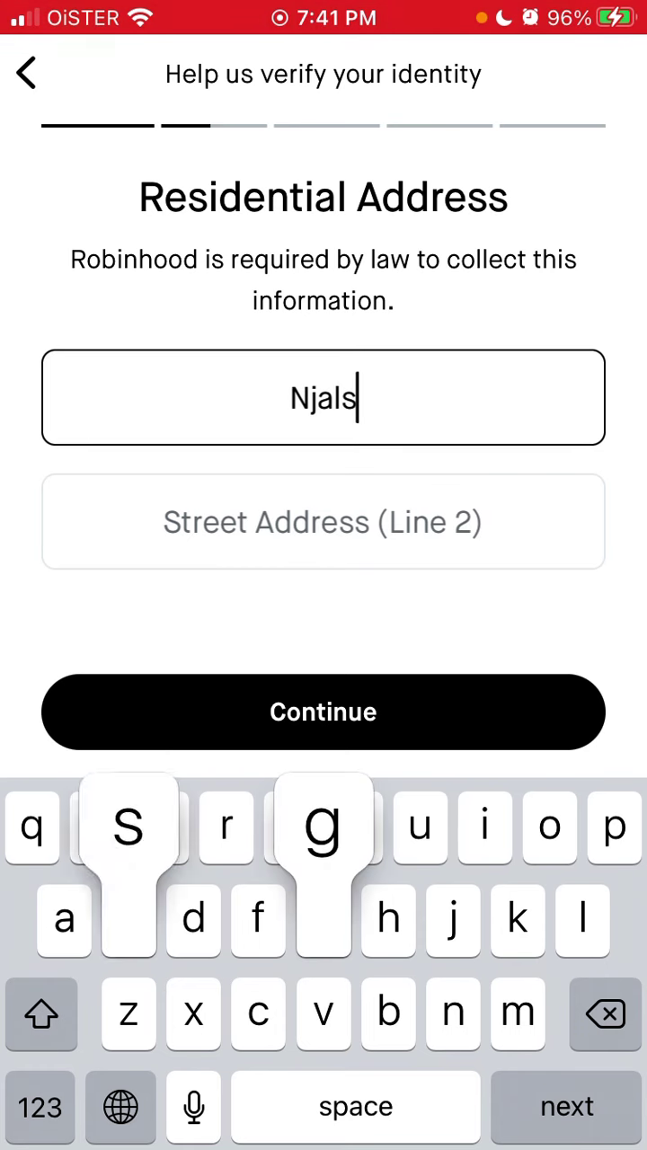
pyautogui.write('gade')
pyautogui.press('Return')
pyautogui.write('Denmark')
pyautogui.press('Return')
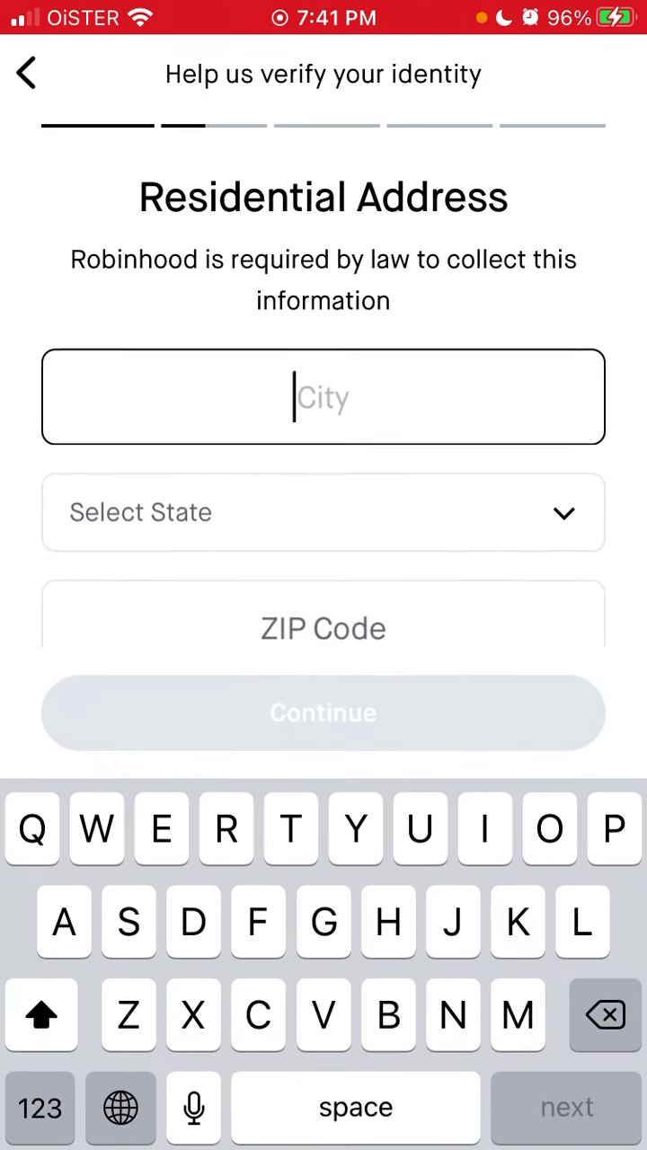
# Pick the state from the Select State list.
pyautogui.click(323, 511)
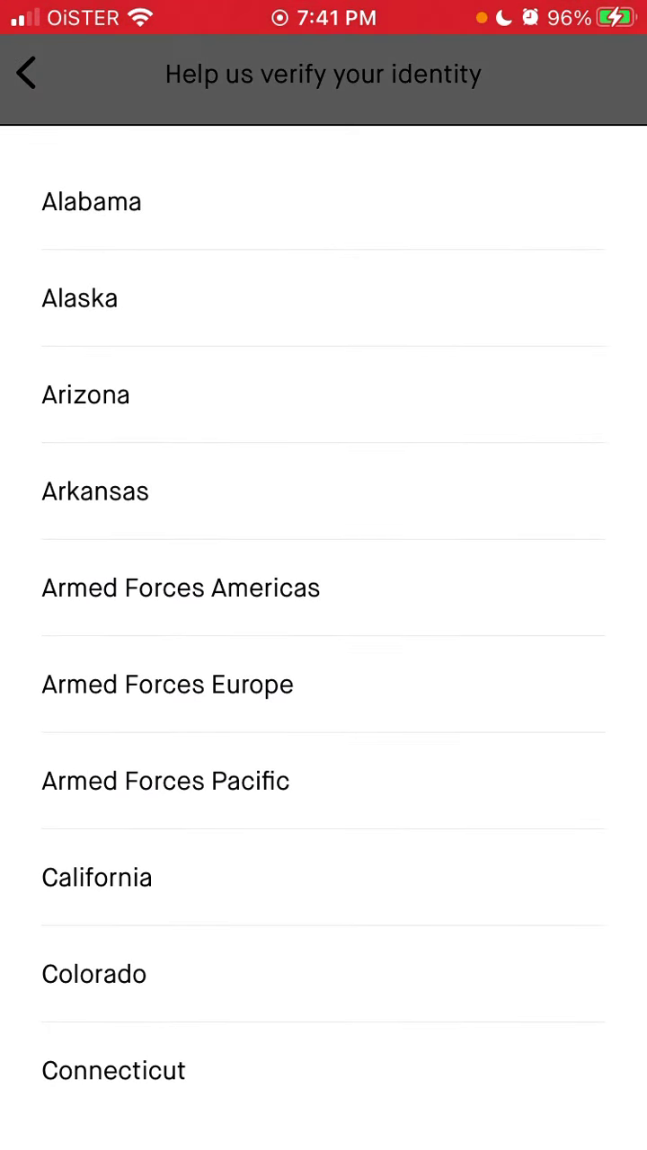
pyautogui.scroll(-5, 324, 629)
pyautogui.scroll(-10, 323, 629)
pyautogui.scroll(-10, 323, 629)
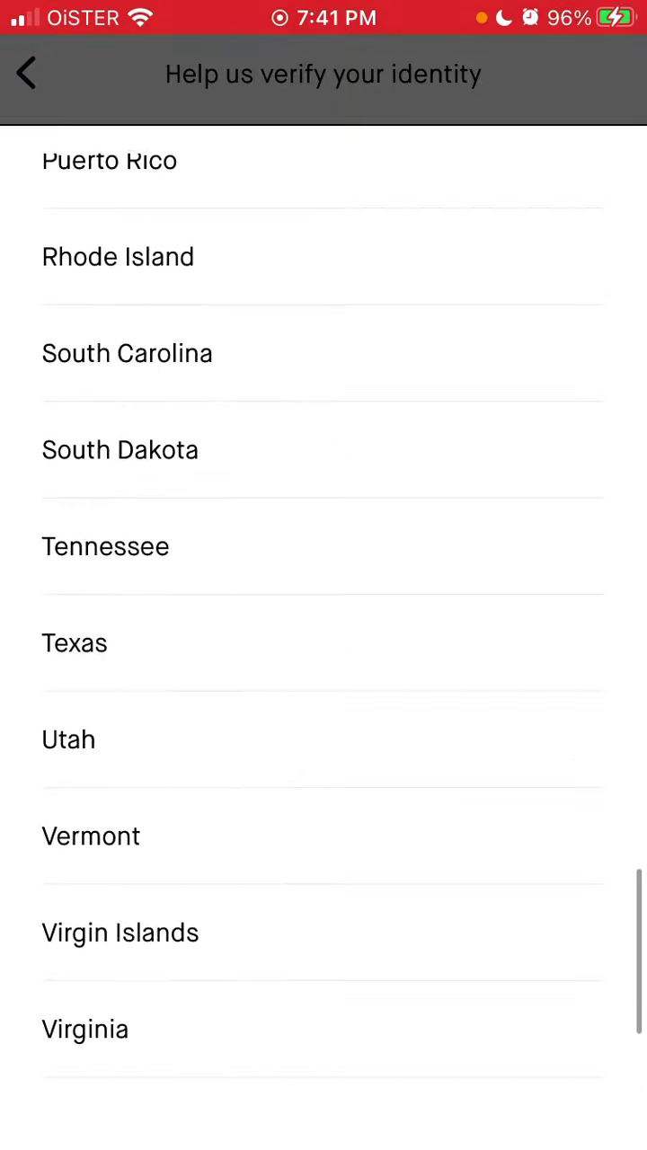
pyautogui.scroll(3, 323, 630)
pyautogui.scroll(10, 324, 629)
pyautogui.scroll(10, 324, 629)
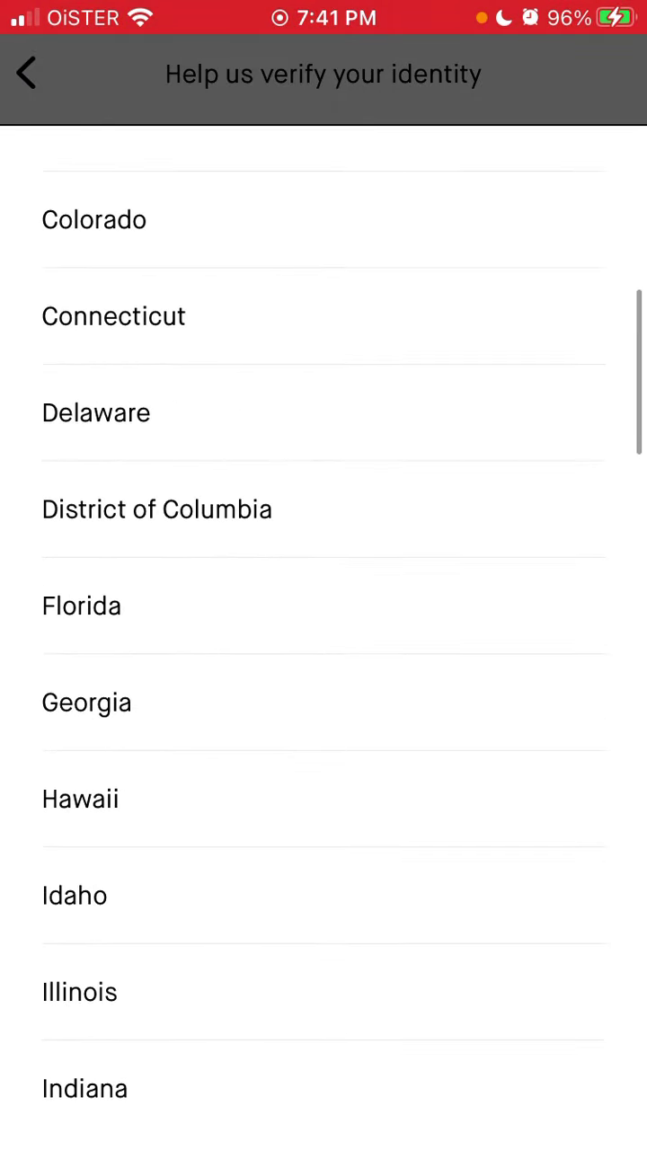
pyautogui.scroll(5, 324, 629)
pyautogui.scroll(2, 324, 629)
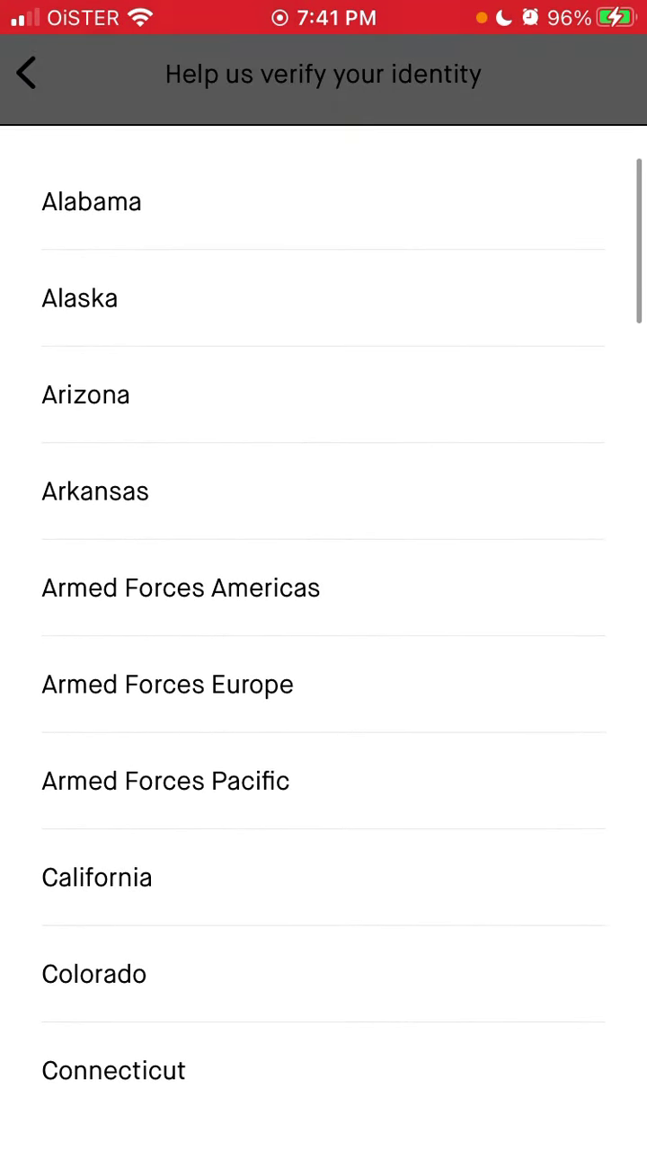
pyautogui.click(97, 878)
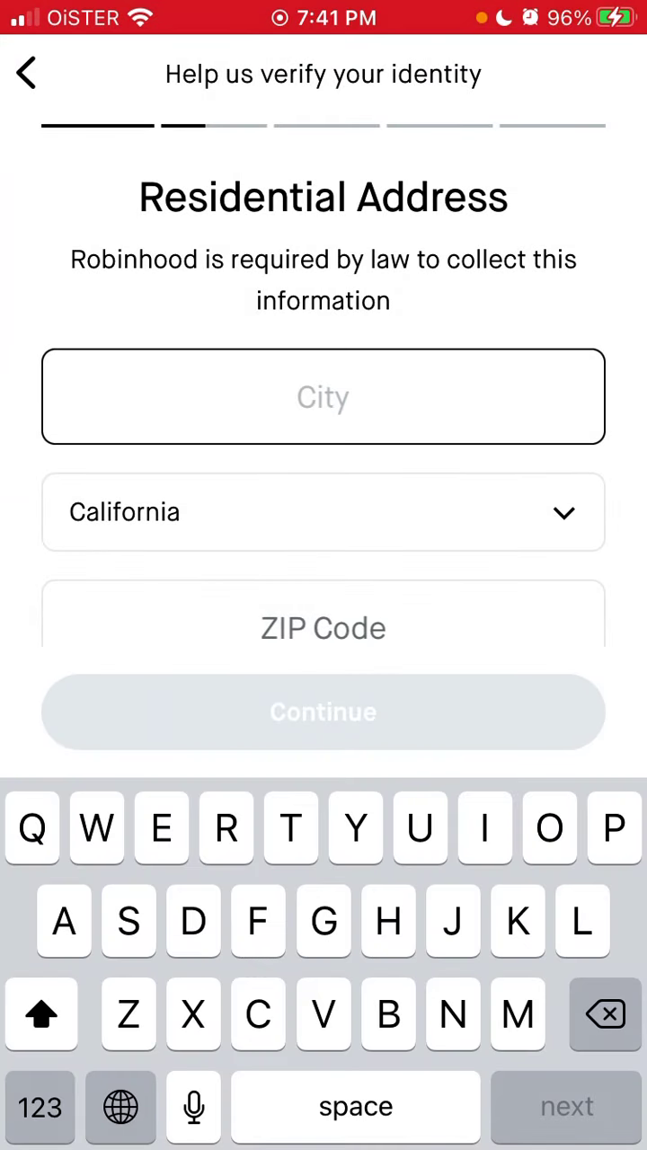
# Enter the city and ZIP code and submit the address.
pyautogui.write('San f')
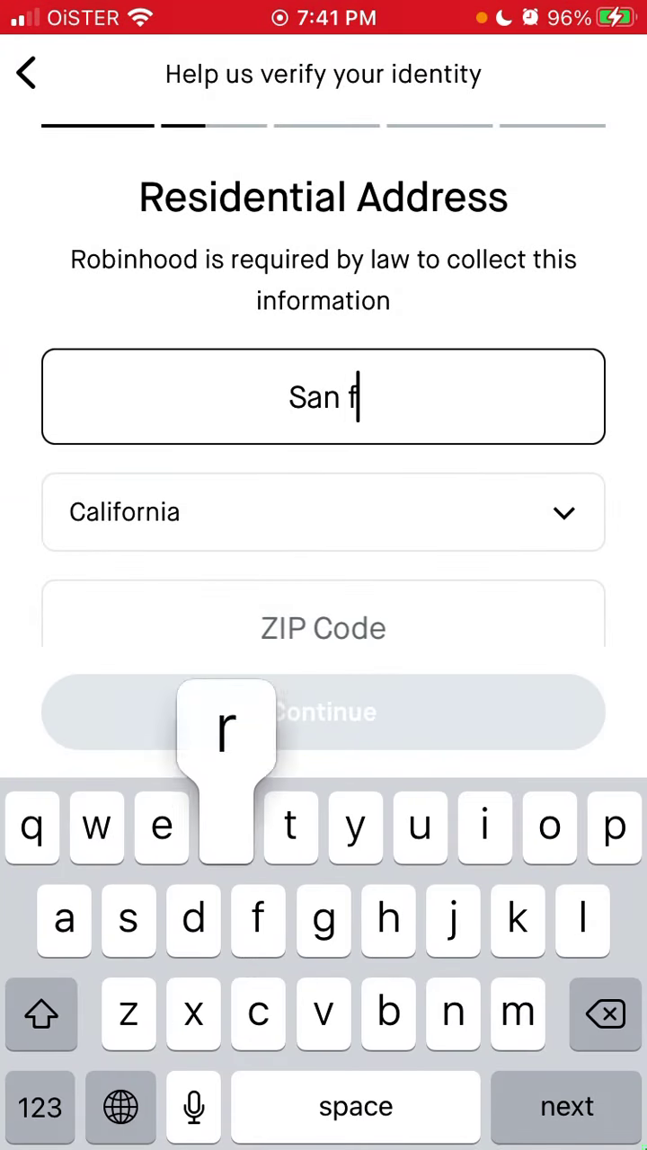
pyautogui.write('ra')
pyautogui.press('BackSpace')
pyautogui.press('BackSpace')
pyautogui.press('BackSpace')
pyautogui.write('Fra')
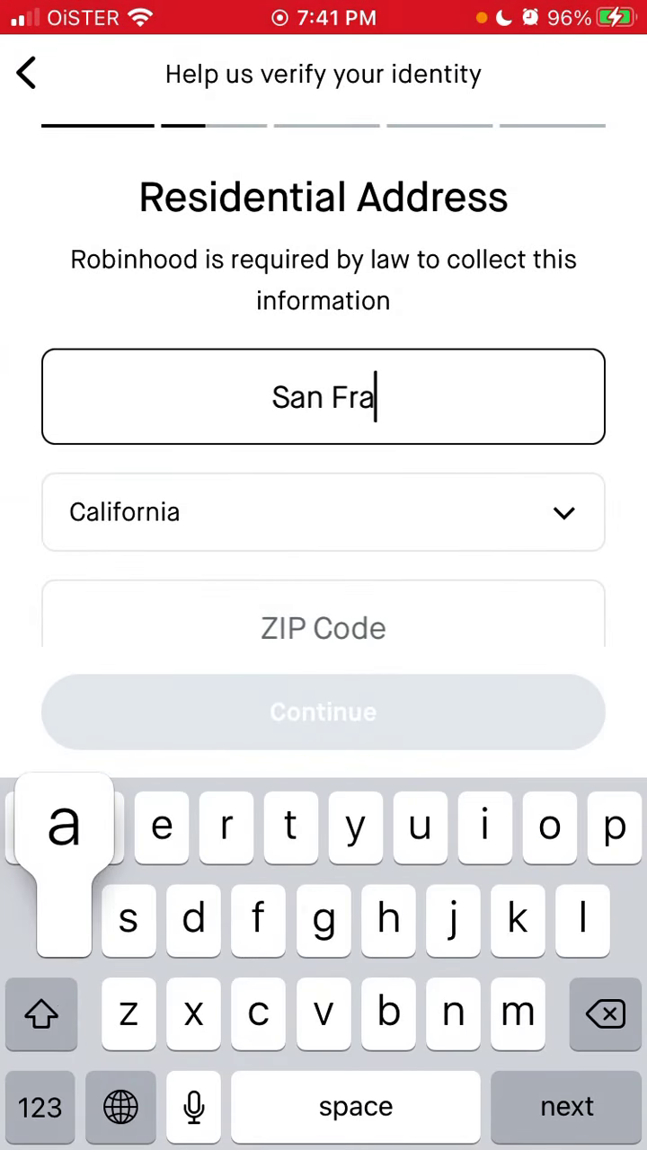
pyautogui.write('ncis')
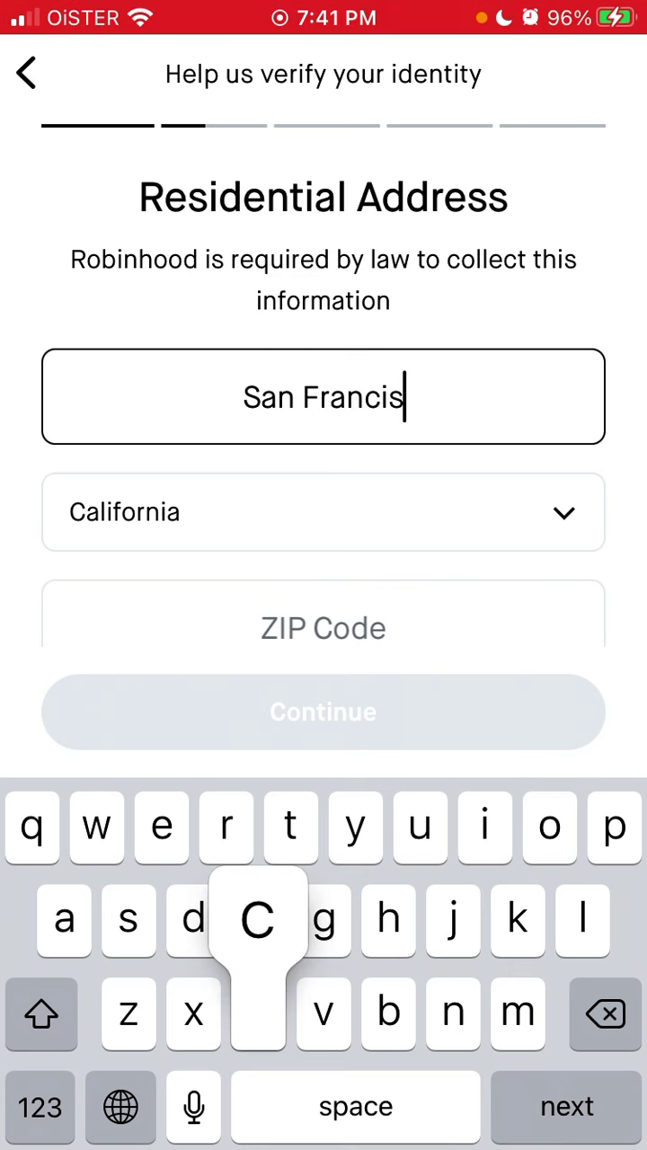
pyautogui.write('co')
pyautogui.press('Tab')
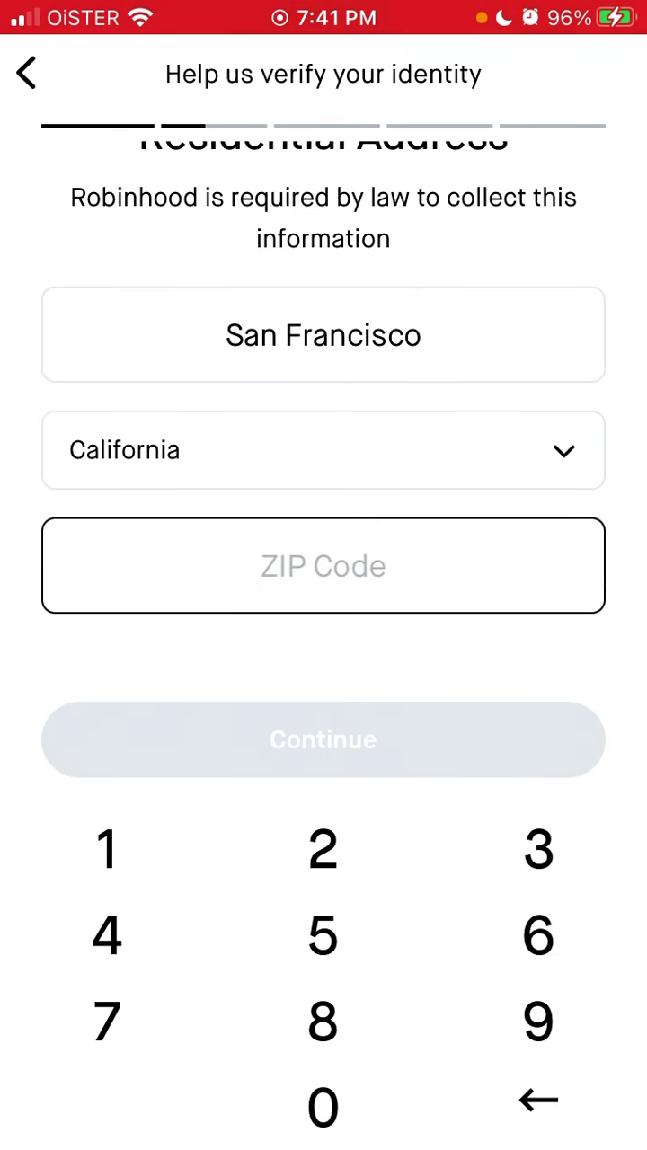
pyautogui.write('9600')
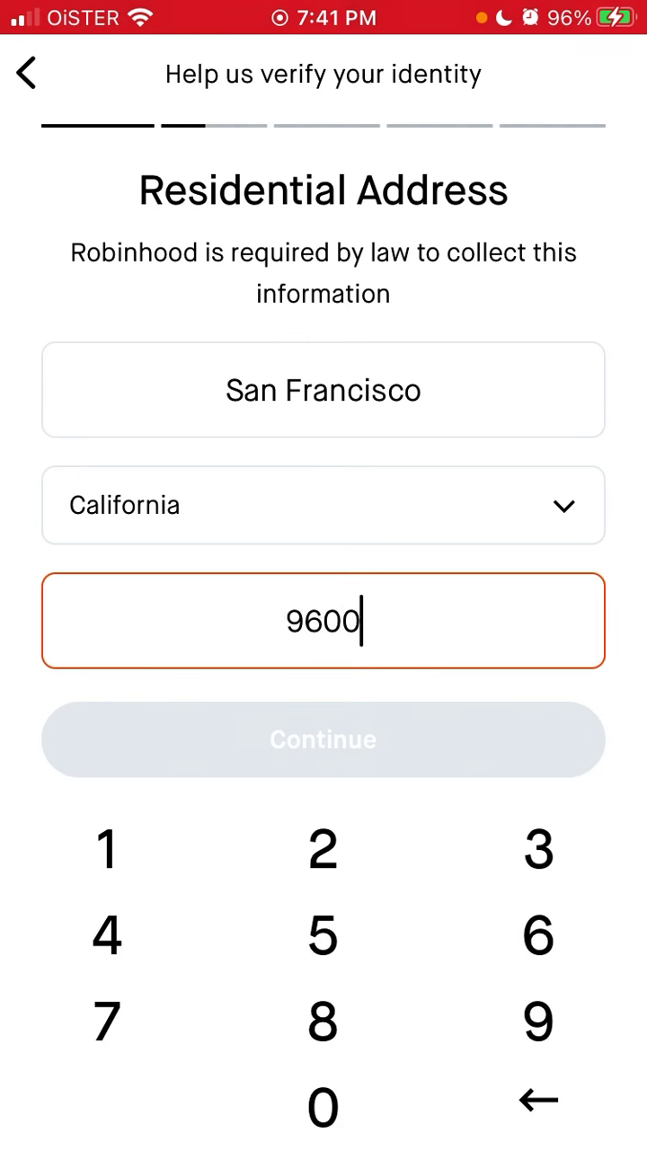
pyautogui.write('2')
pyautogui.click(324, 740)
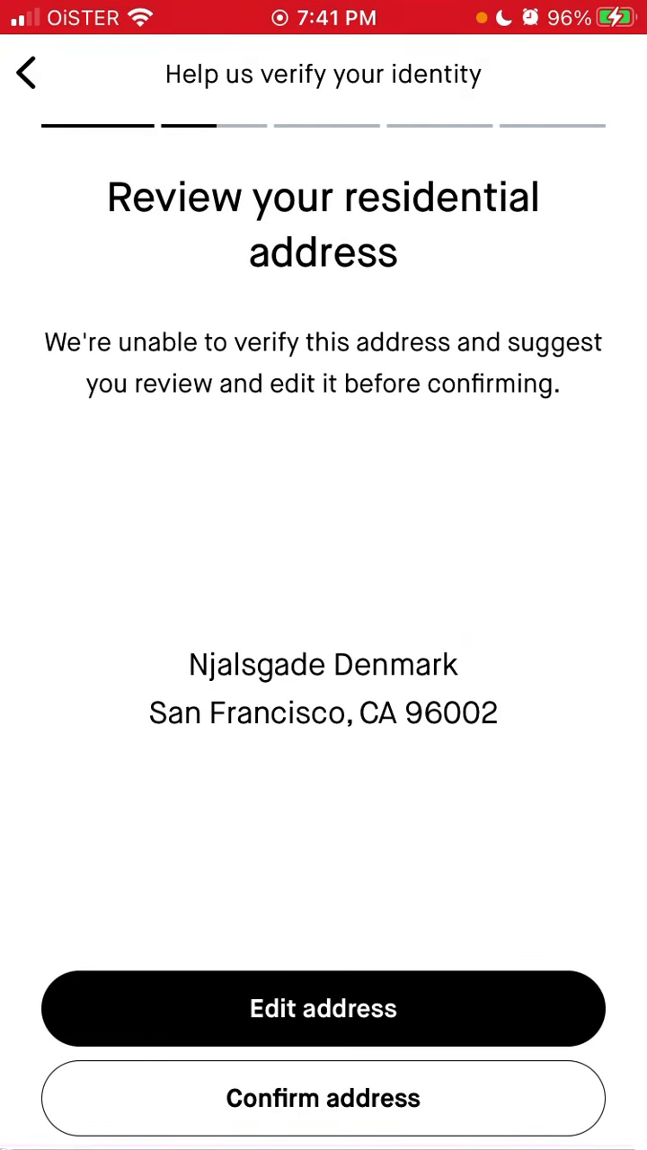
# Confirm the unverified address and choose Ukraine as the country of citizenship.
pyautogui.click(324, 1099)
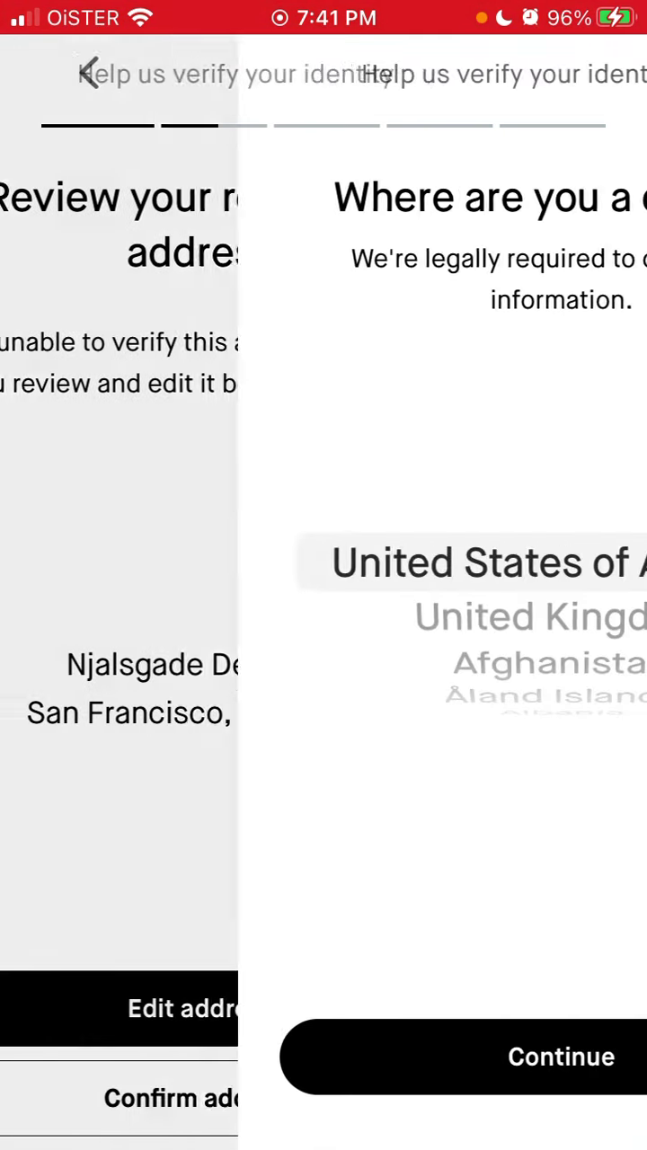
pyautogui.scroll(-2, 324, 620)
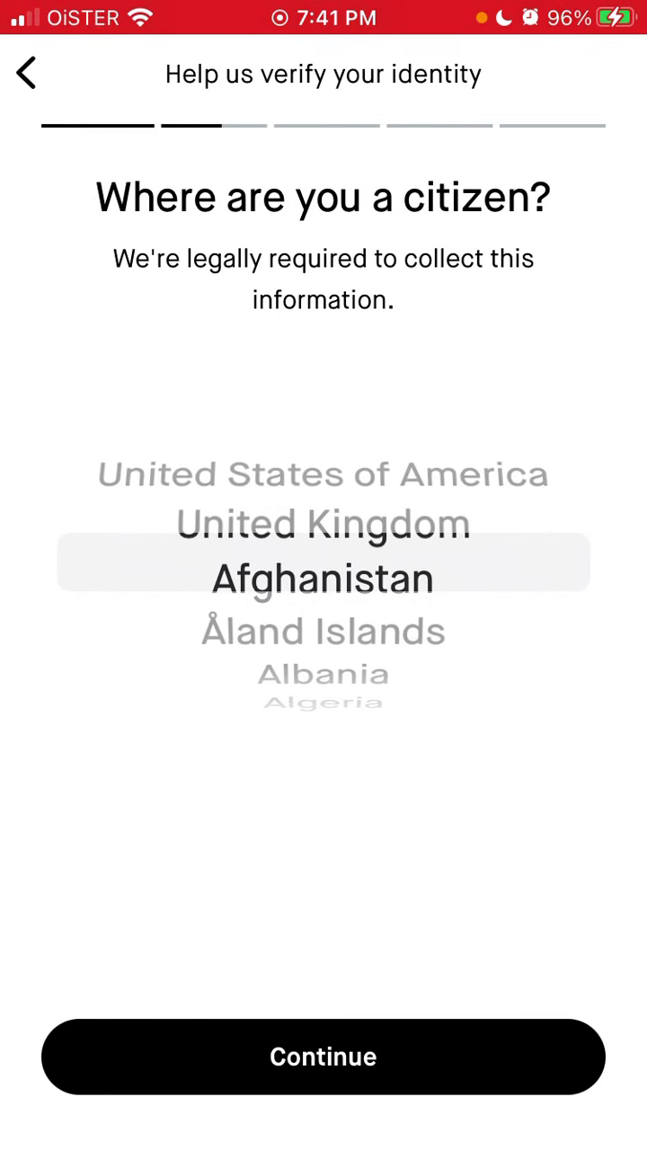
pyautogui.scroll(-5, 323, 575)
pyautogui.scroll(-5, 324, 575)
pyautogui.scroll(-5, 324, 575)
pyautogui.scroll(-5, 324, 575)
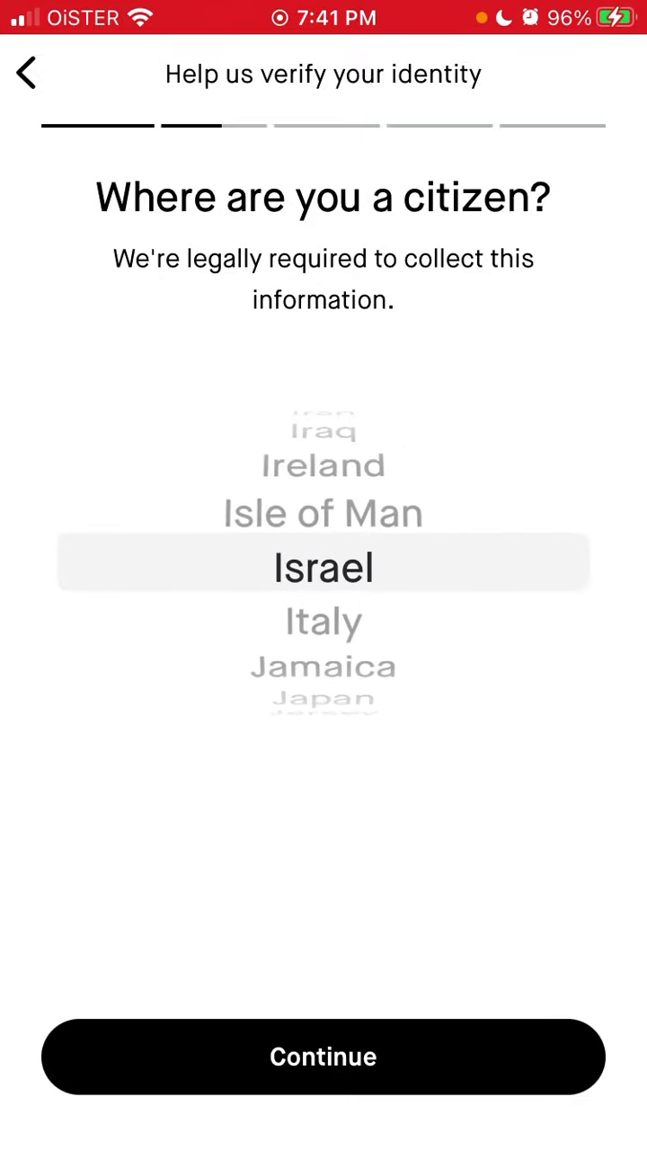
pyautogui.scroll(-5, 324, 566)
pyautogui.scroll(-5, 323, 566)
pyautogui.scroll(-5, 323, 567)
pyautogui.scroll(-5, 323, 566)
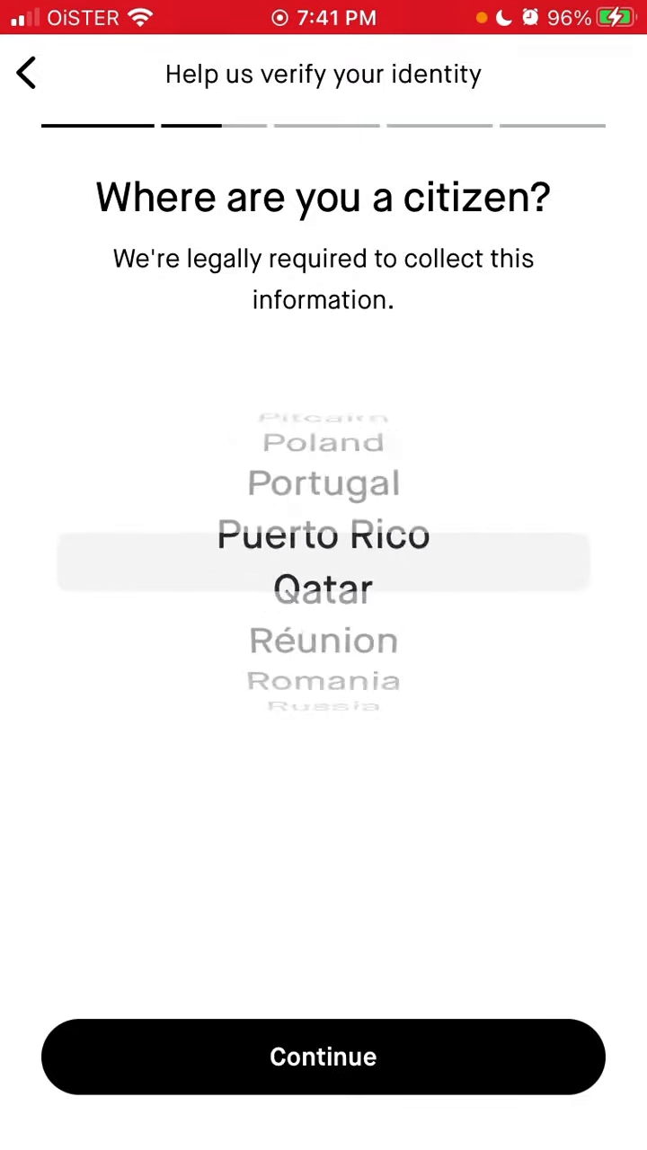
pyautogui.scroll(-5, 323, 567)
pyautogui.scroll(-5, 324, 566)
pyautogui.scroll(-5, 323, 566)
pyautogui.scroll(-5, 324, 567)
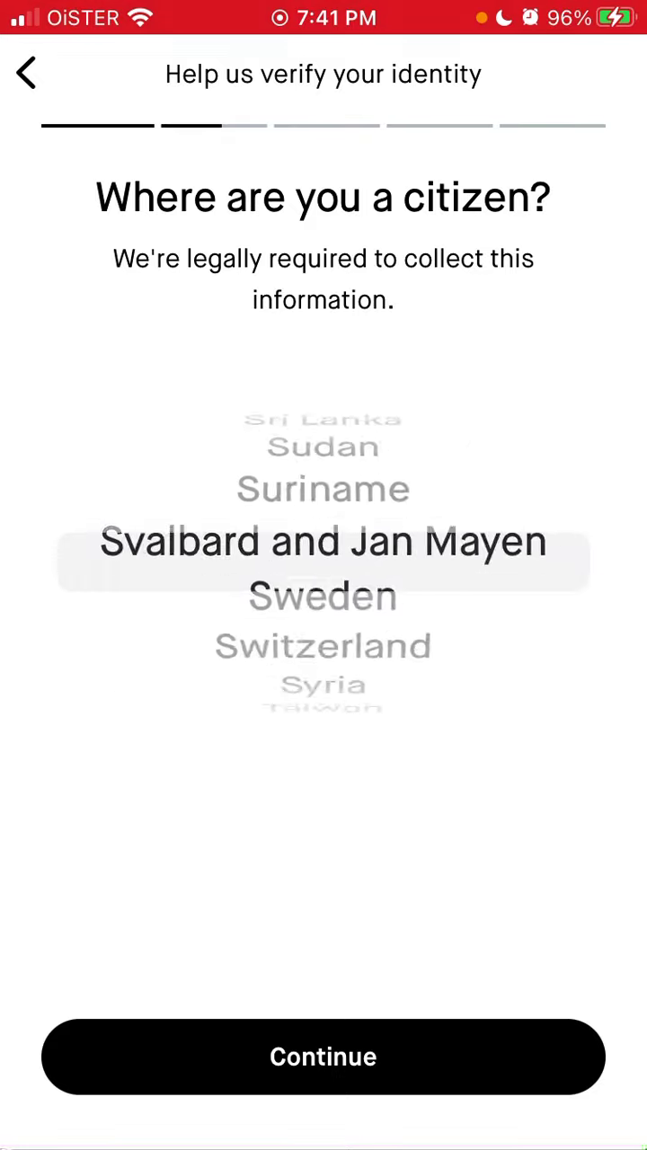
pyautogui.scroll(-5, 324, 566)
pyautogui.scroll(-5, 324, 566)
pyautogui.scroll(-5, 324, 567)
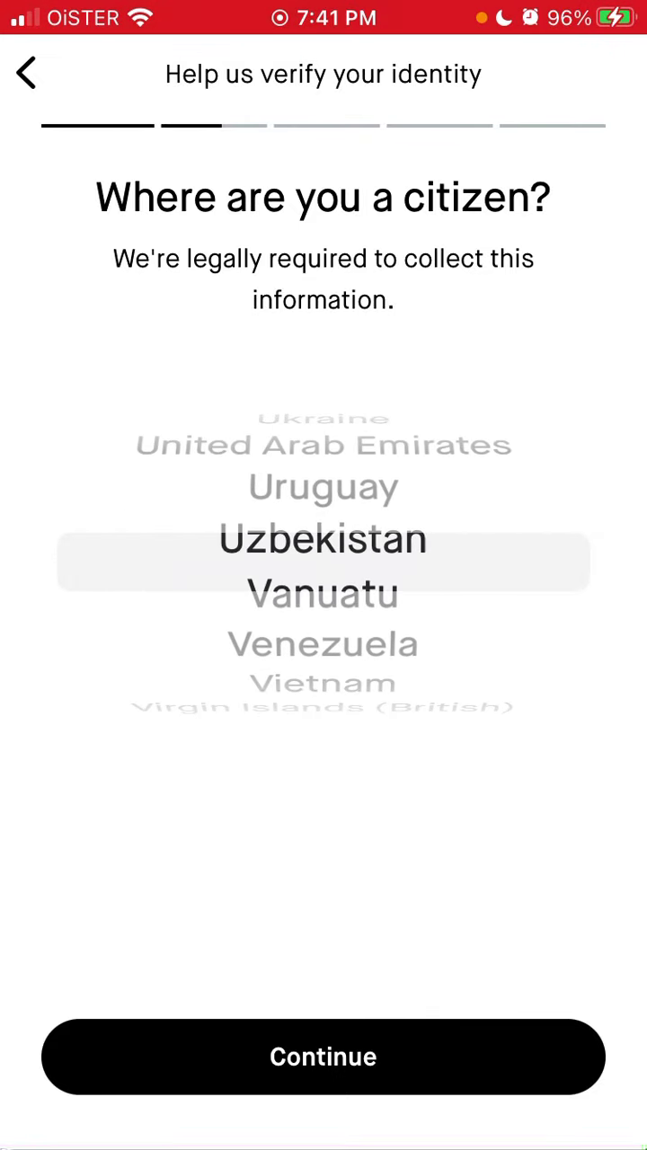
pyautogui.scroll(-3, 324, 562)
pyautogui.scroll(5, 324, 561)
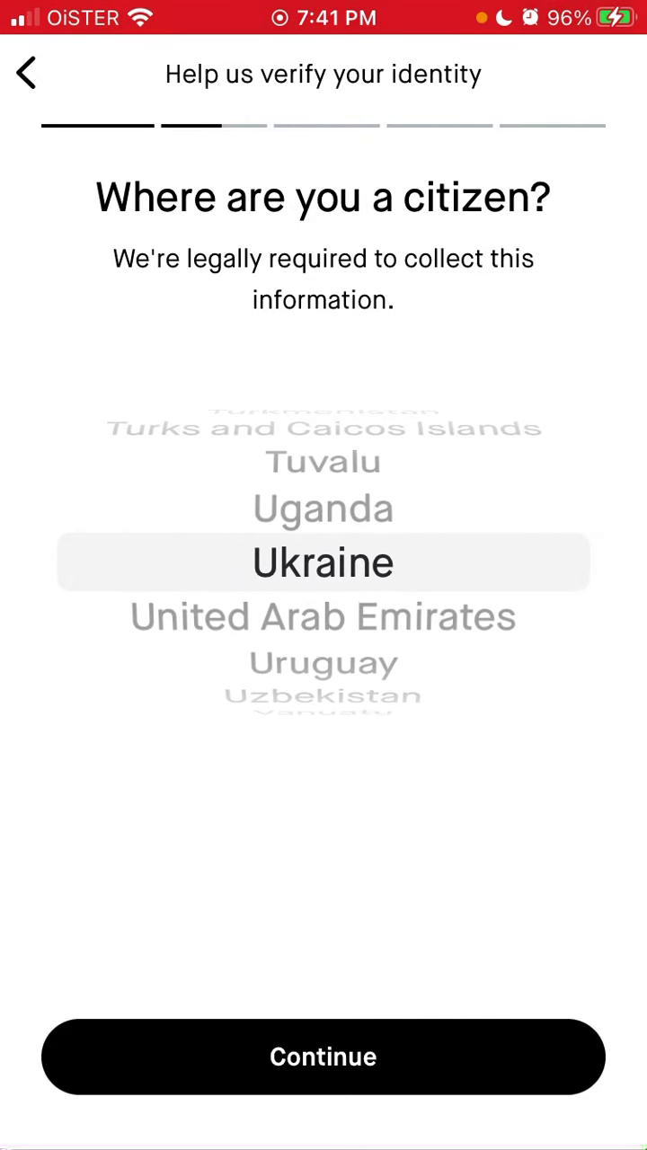
pyautogui.click(324, 1057)
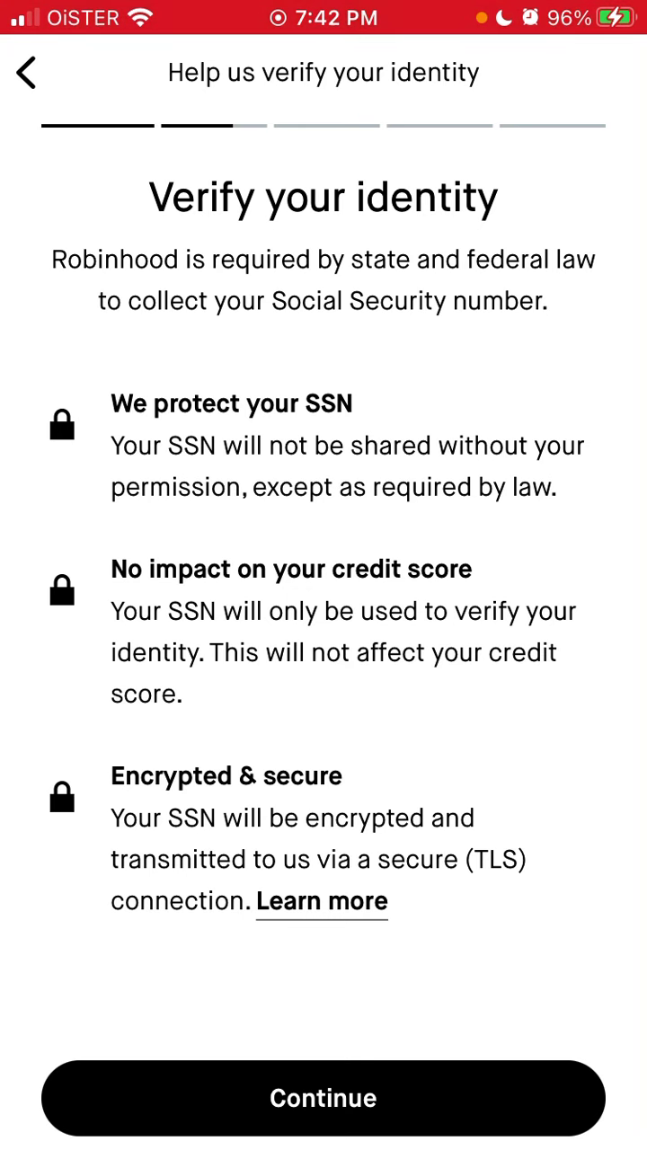
# Continue past the Verify your identity explanation to the empty SSN entry screen.
pyautogui.click(324, 1099)
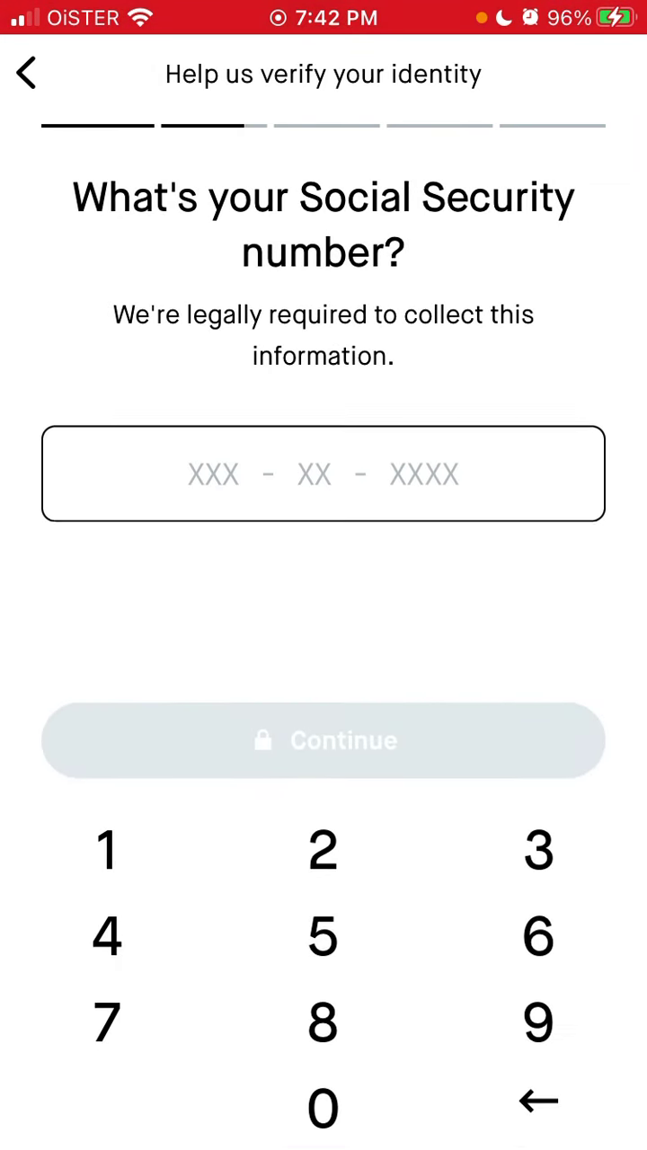